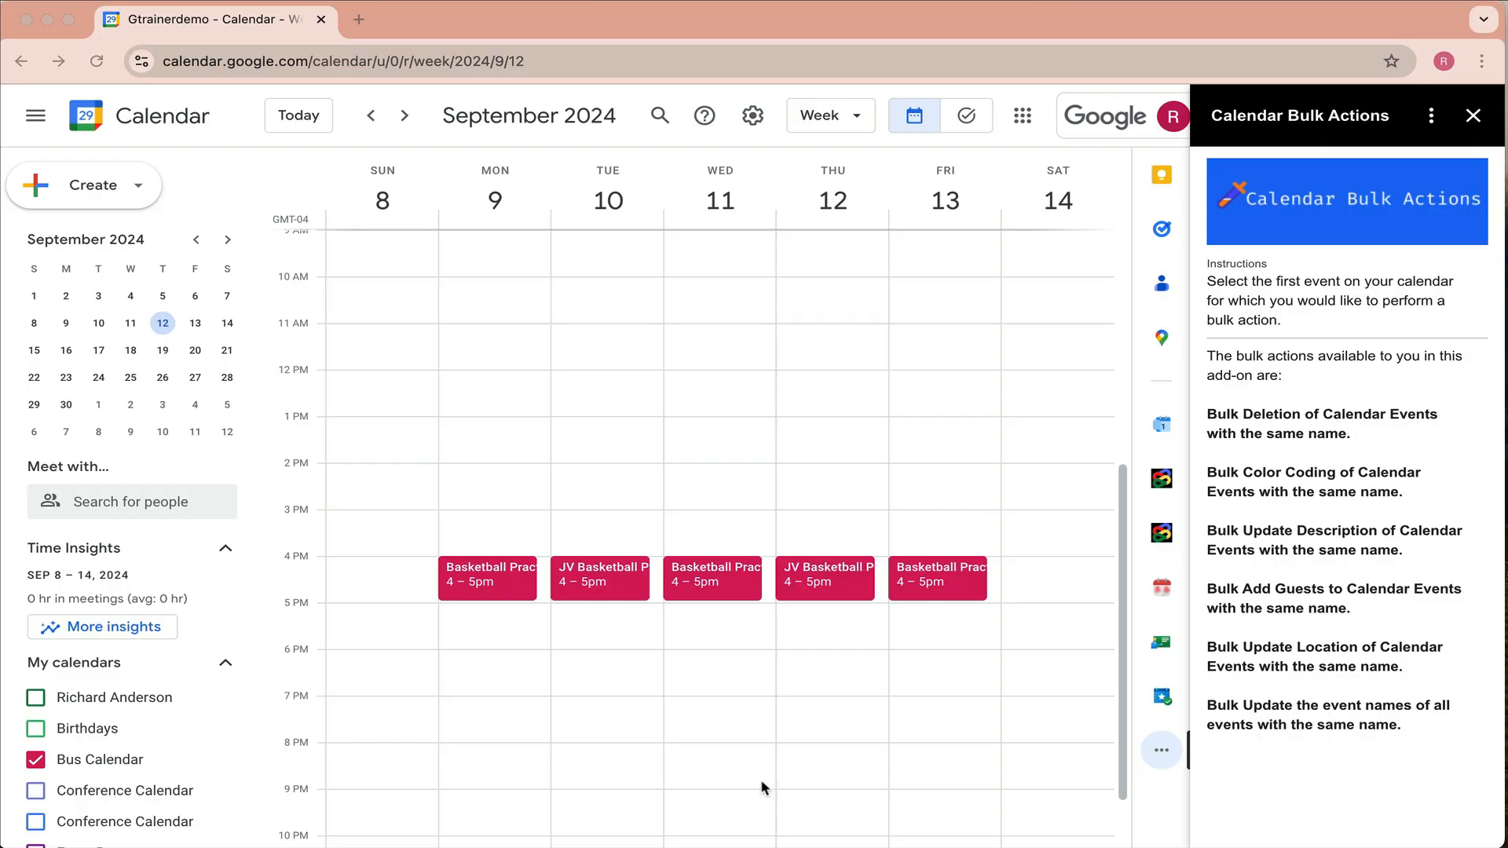
- Open Monday's Basketball Practice event and choose Color Code in Calendar Bulk Actions
{"action": "left_click", "coordinate": [509, 586]}
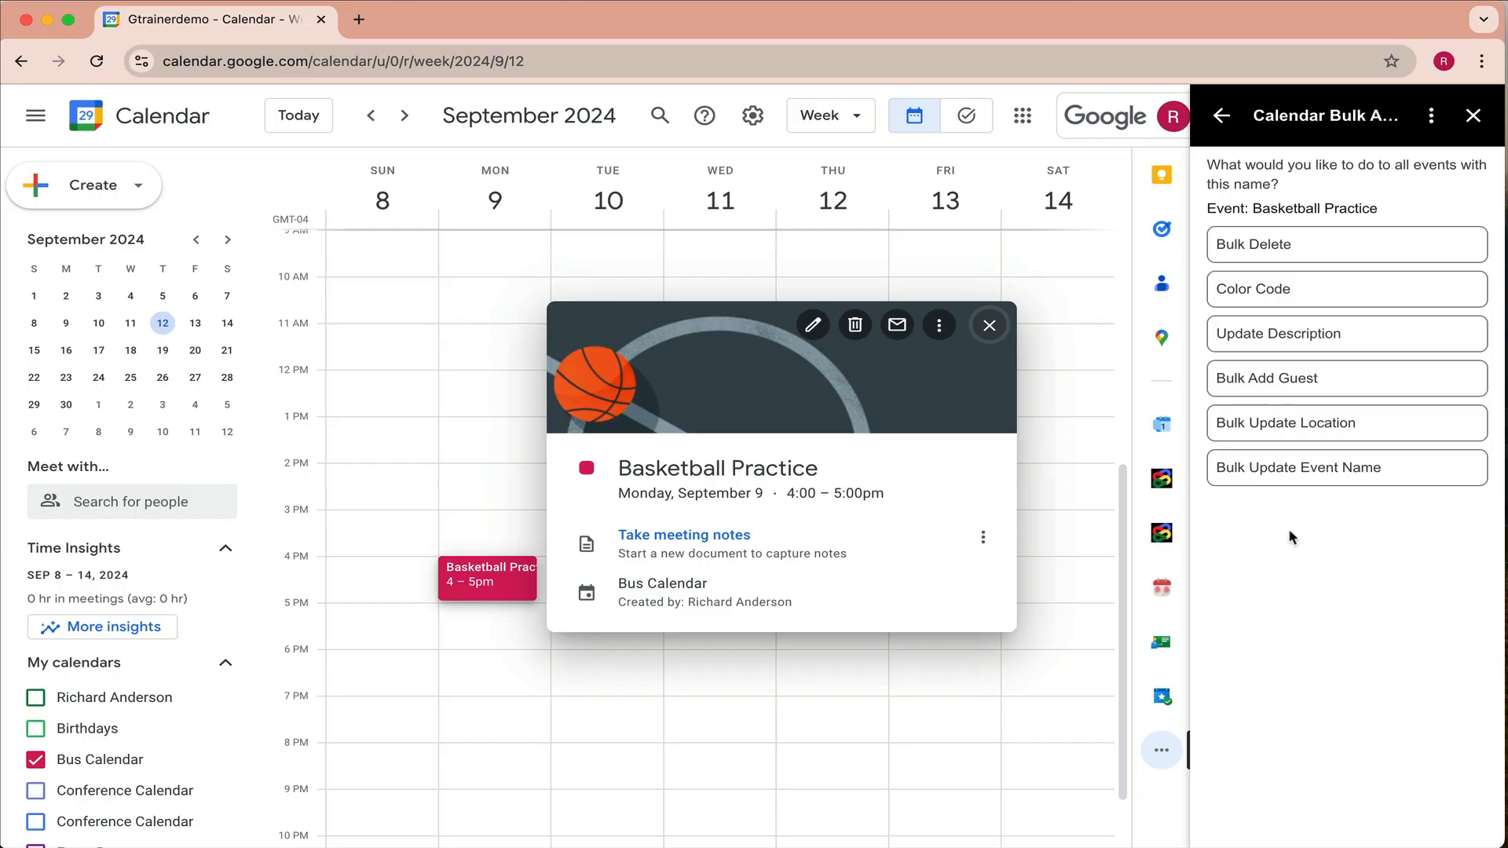
{"action": "left_click", "coordinate": [1276, 290]}
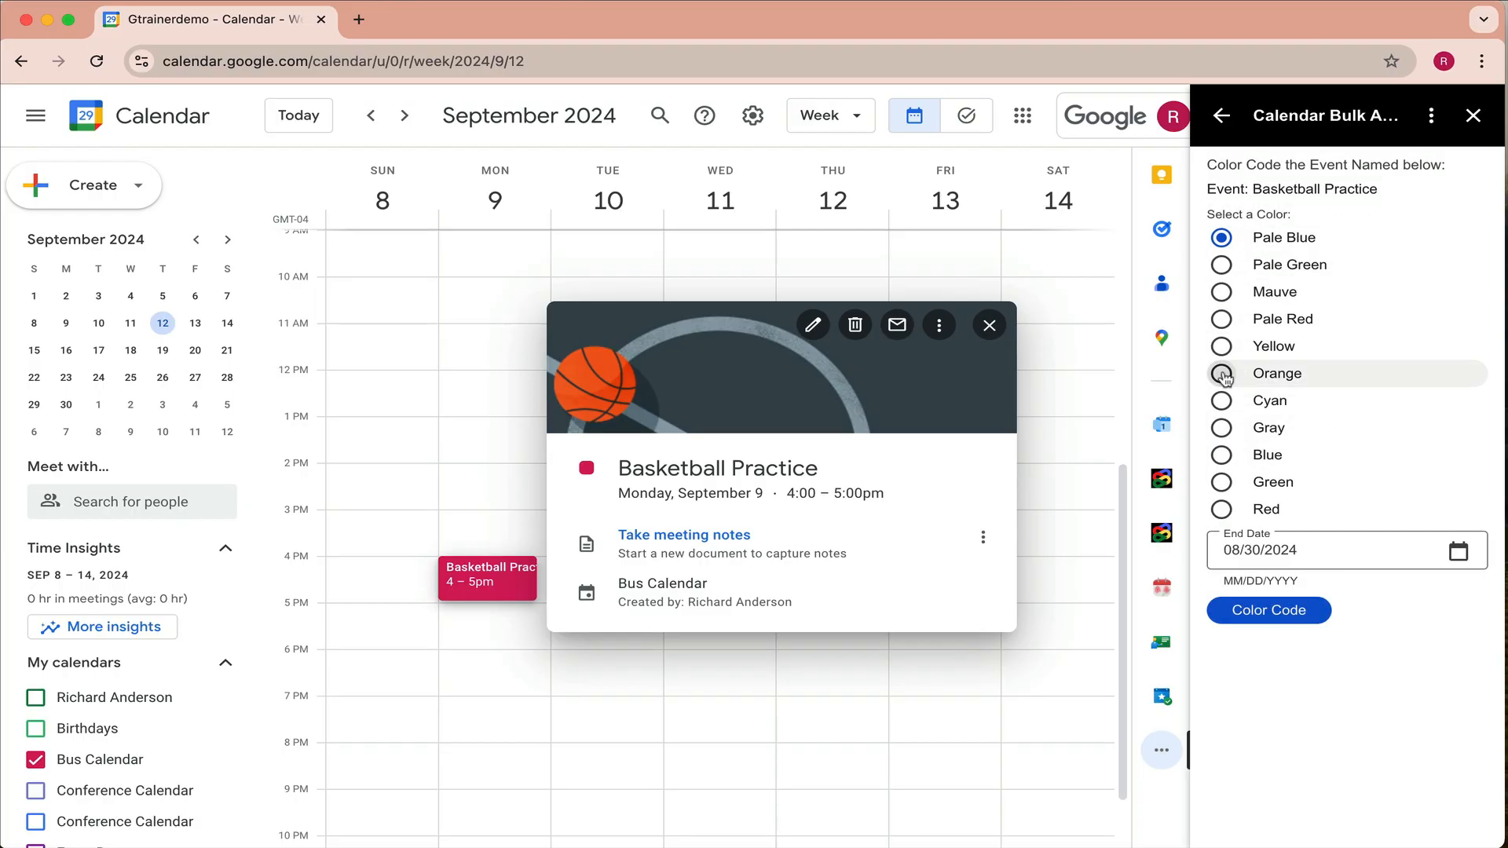
- Choose orange and an end date of 09/13/2024 for the Basketball Practice color code
{"action": "left_click", "coordinate": [1222, 375]}
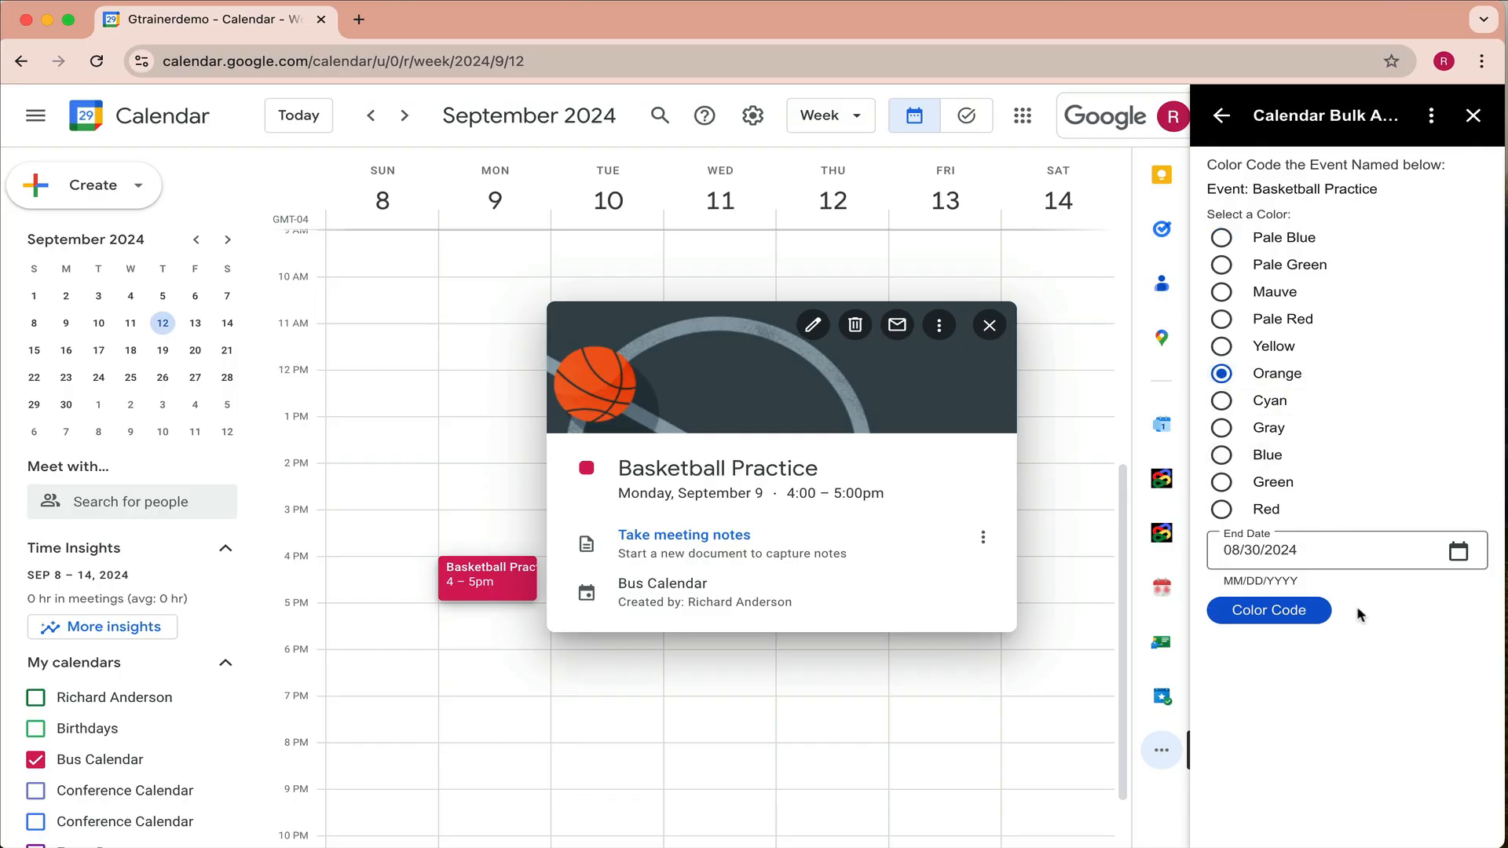
{"action": "left_click", "coordinate": [1235, 552]}
{"action": "left_click", "coordinate": [1457, 554]}
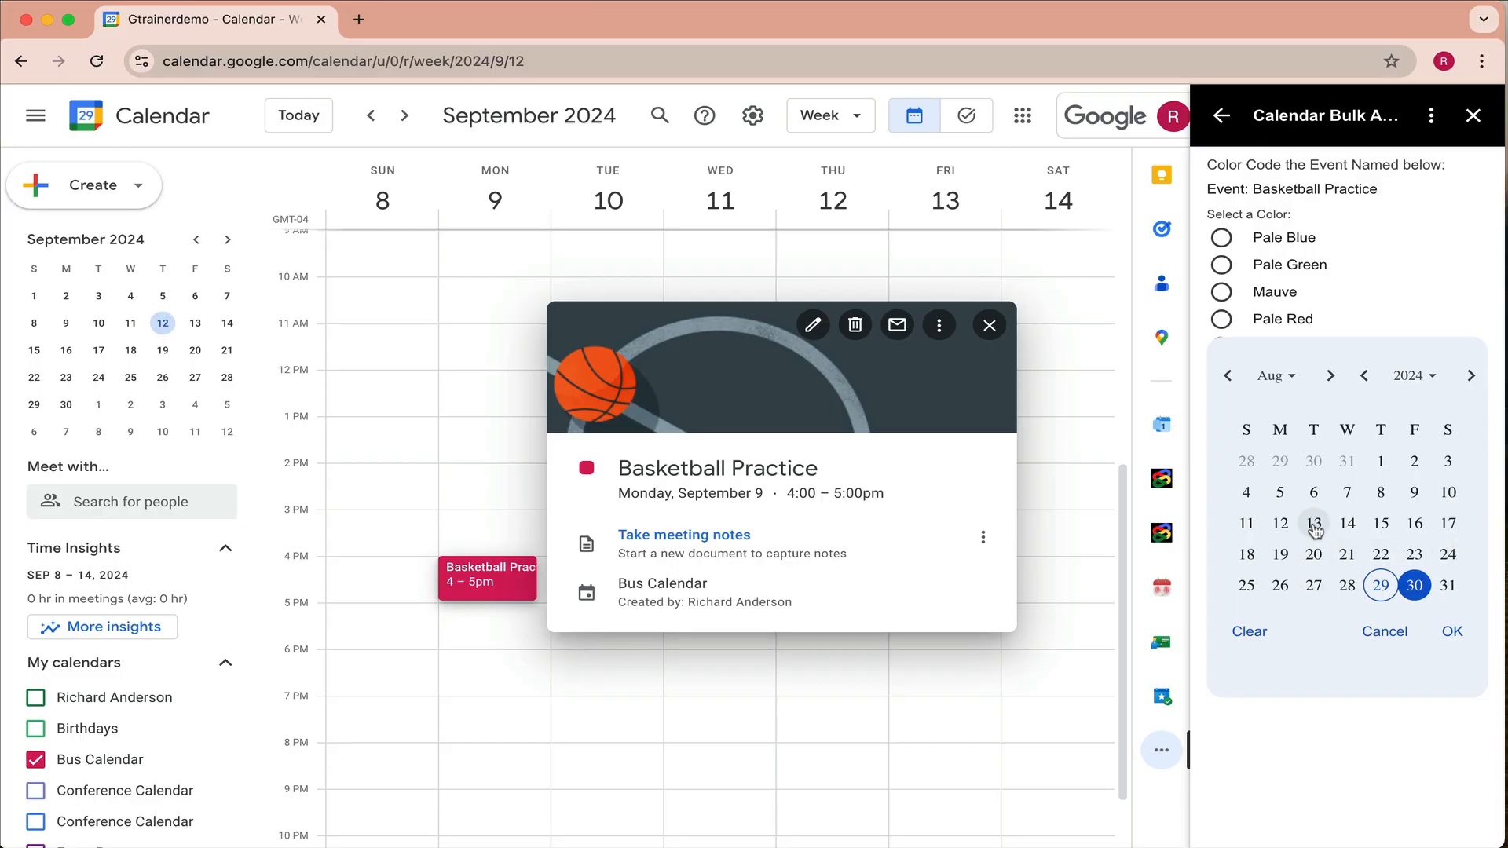
{"action": "left_click", "coordinate": [1284, 376]}
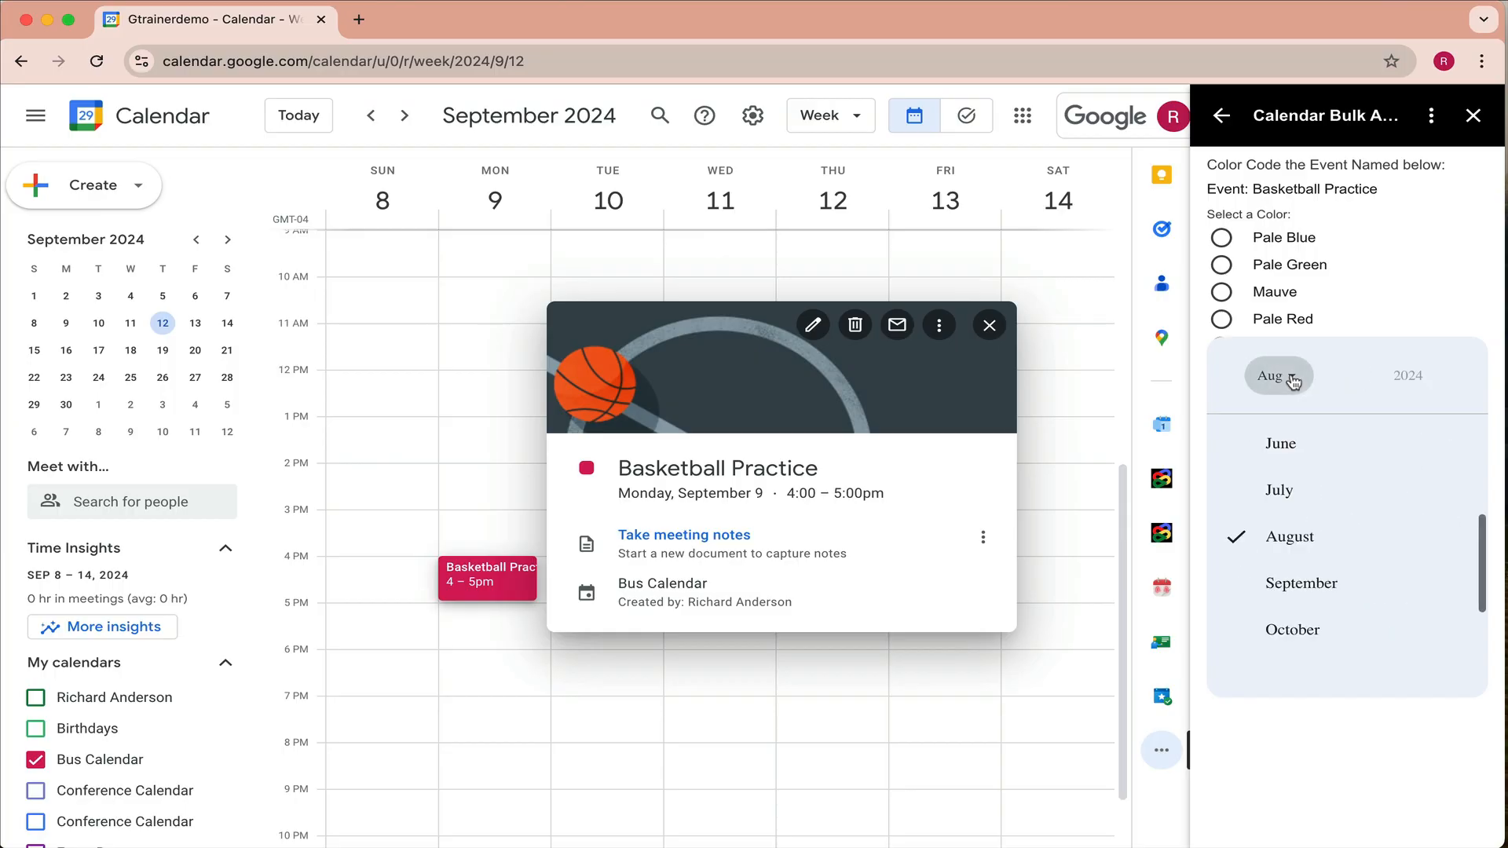
{"action": "left_click", "coordinate": [1289, 579]}
{"action": "left_click", "coordinate": [1415, 493]}
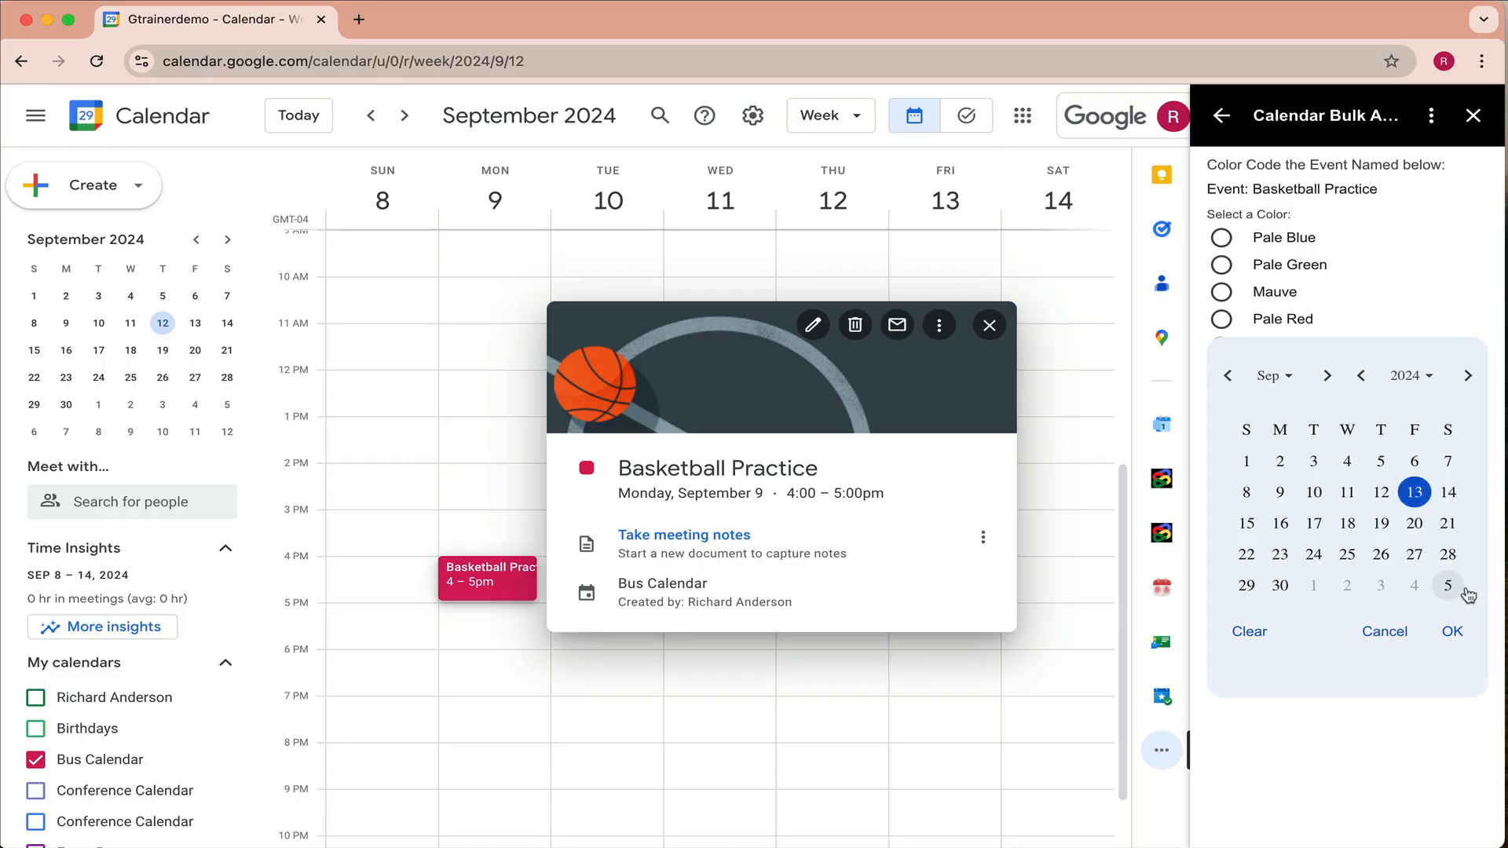
{"action": "left_click", "coordinate": [1452, 633]}
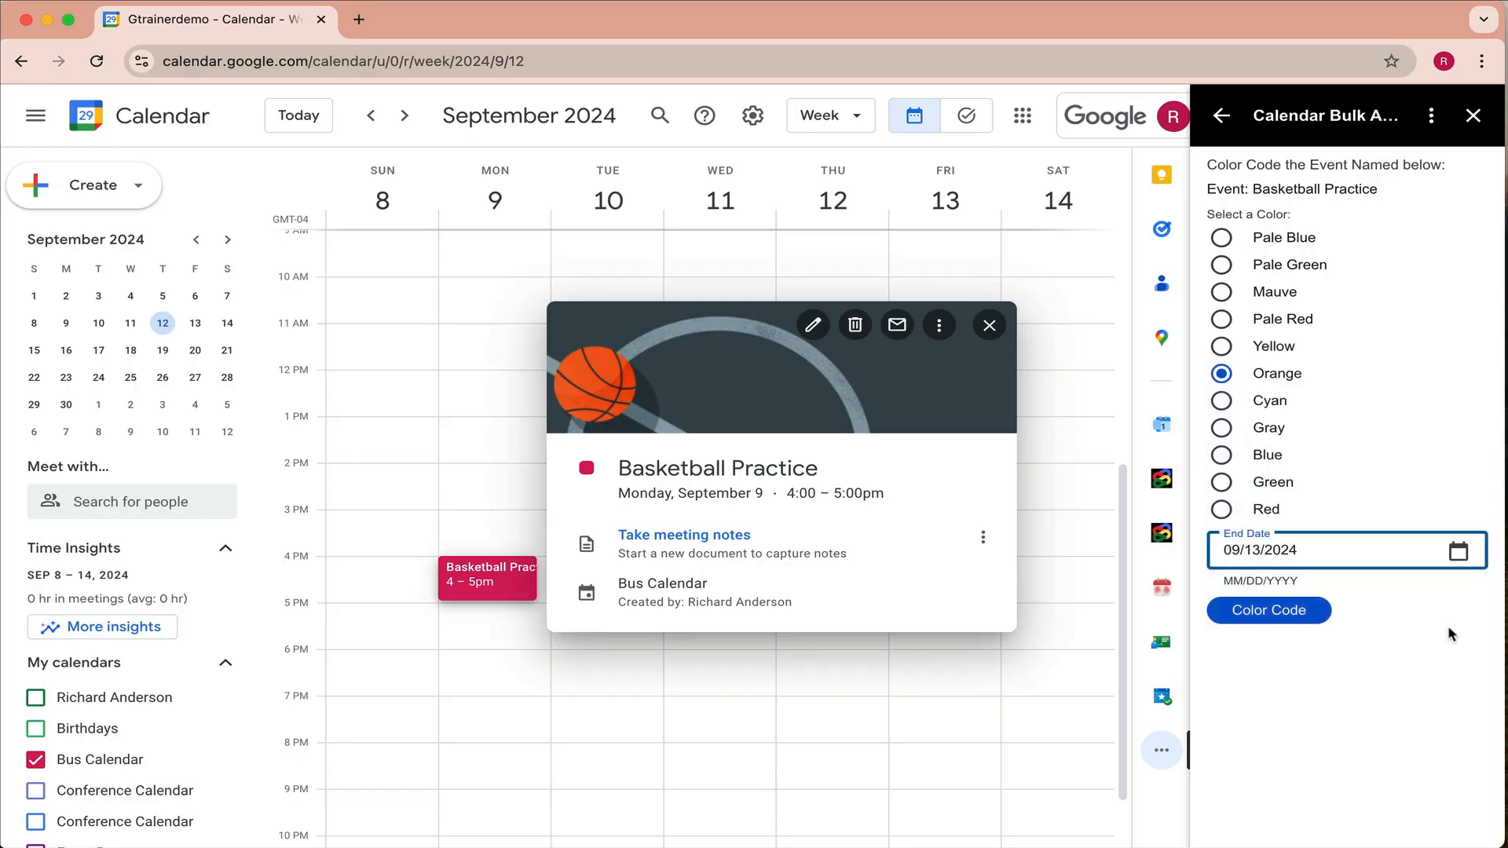
- Apply the orange color to all matches, then open Tuesday's JV Basketball Practice event
{"action": "left_click", "coordinate": [1269, 611]}
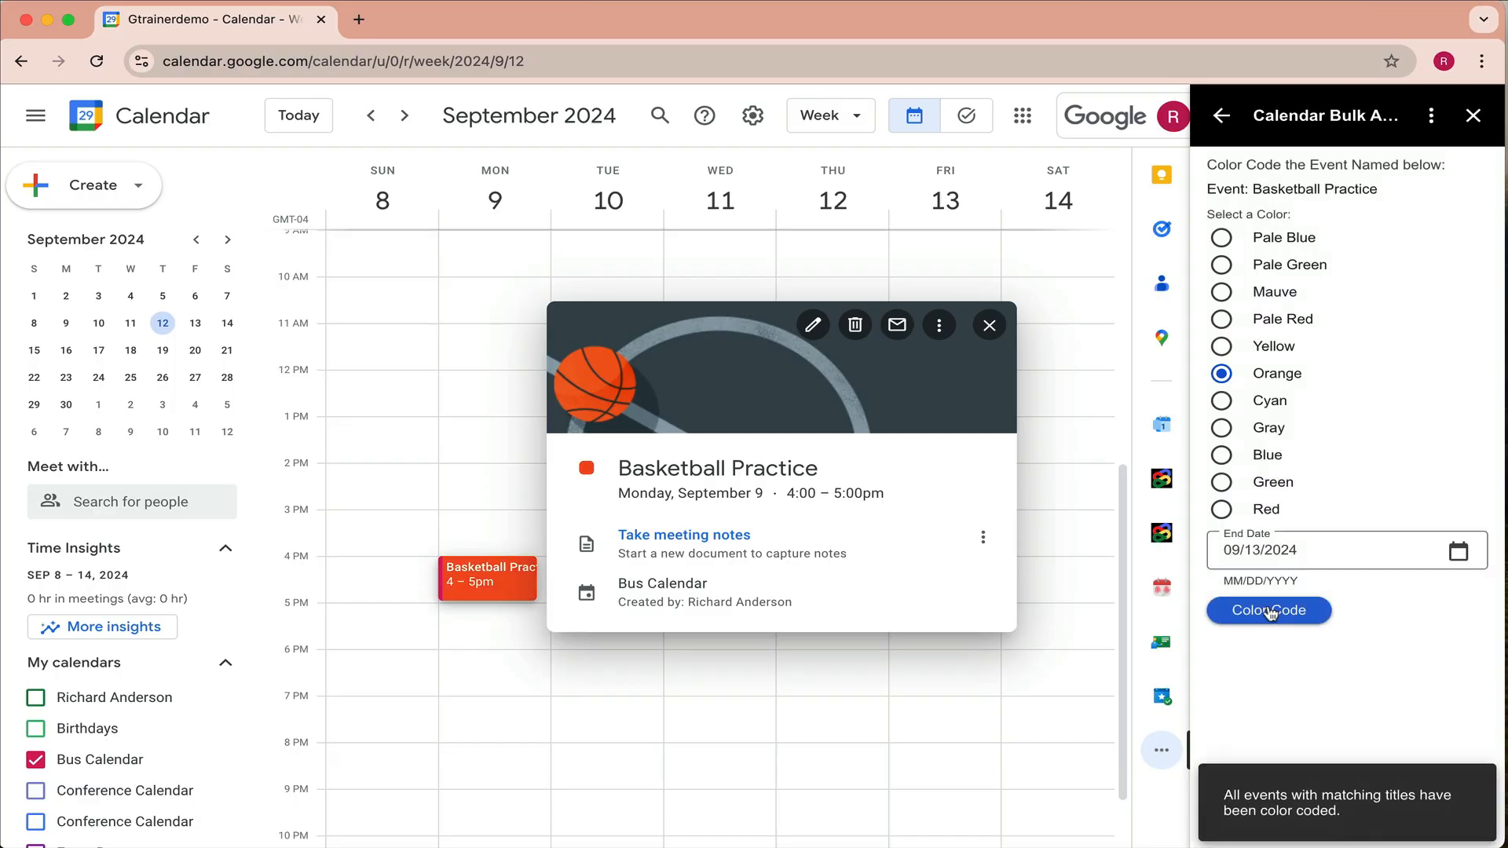
{"action": "left_click", "coordinate": [956, 756]}
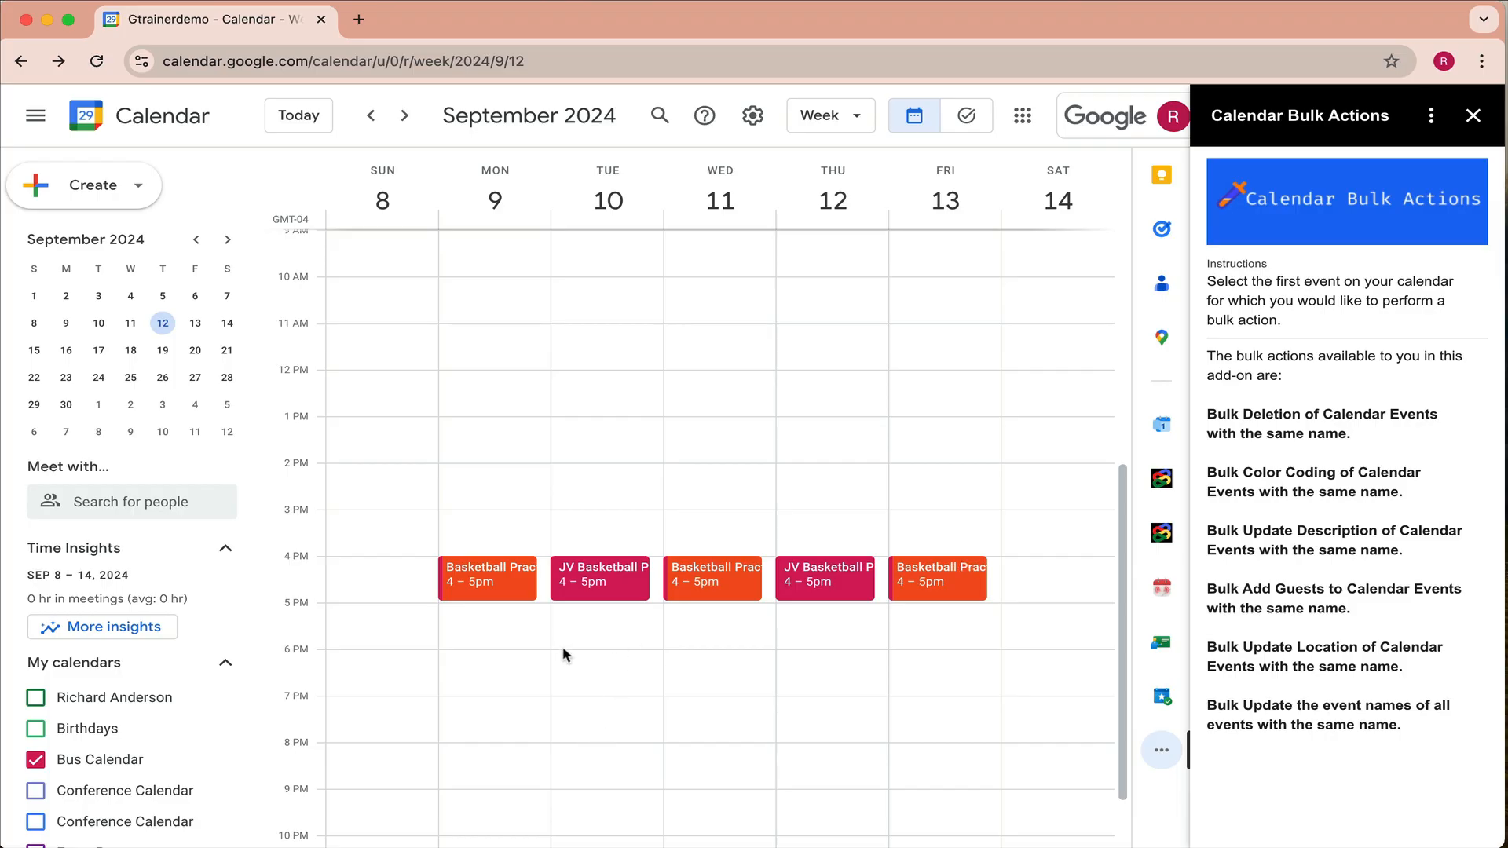
{"action": "left_click", "coordinate": [610, 585]}
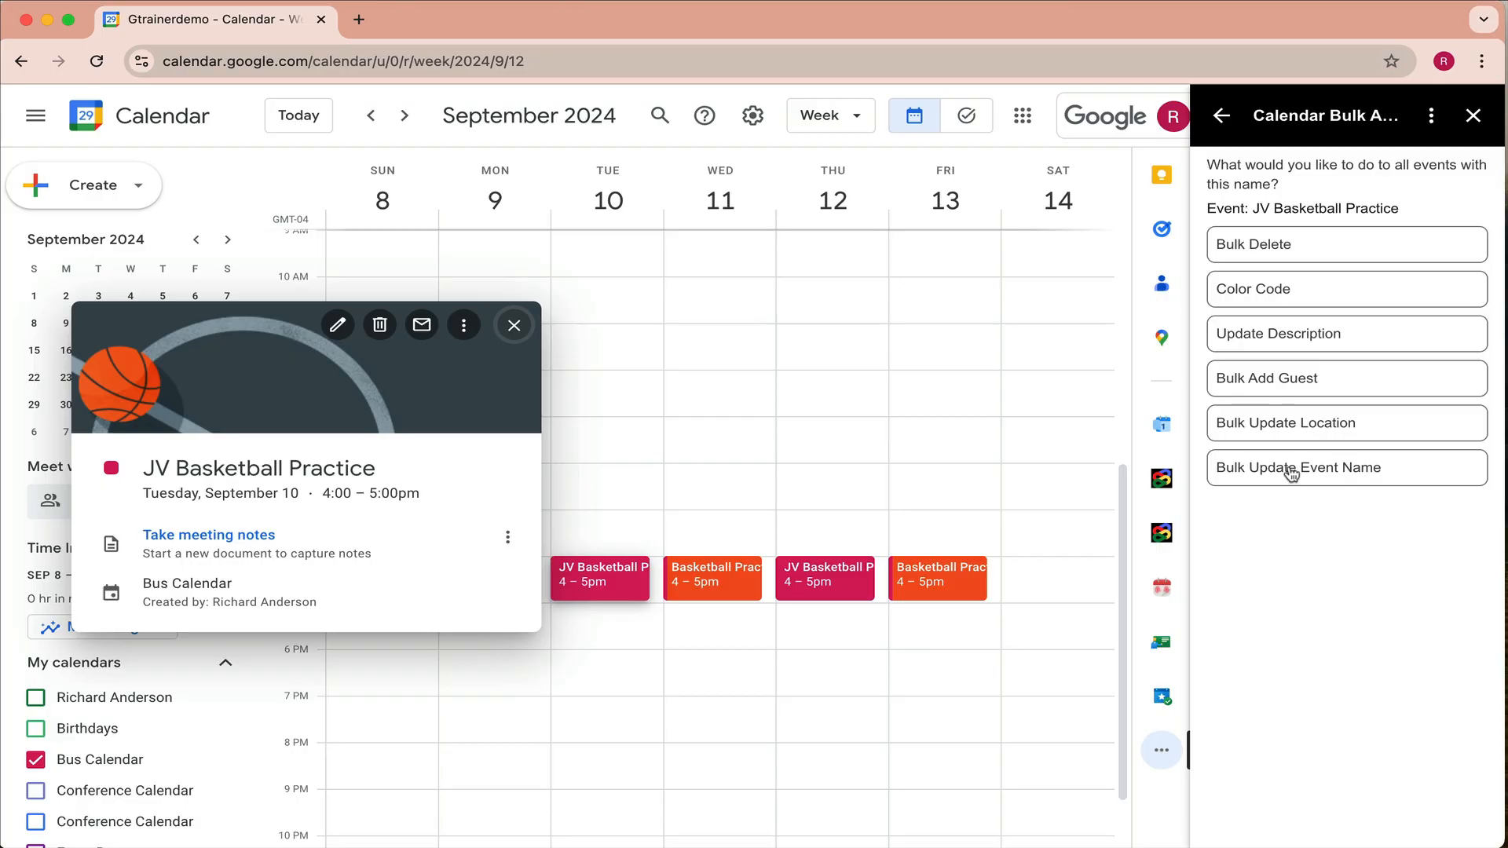
- Choose Bulk Update Event Name for the JV Basketball Practice events
{"action": "left_click", "coordinate": [1319, 475]}
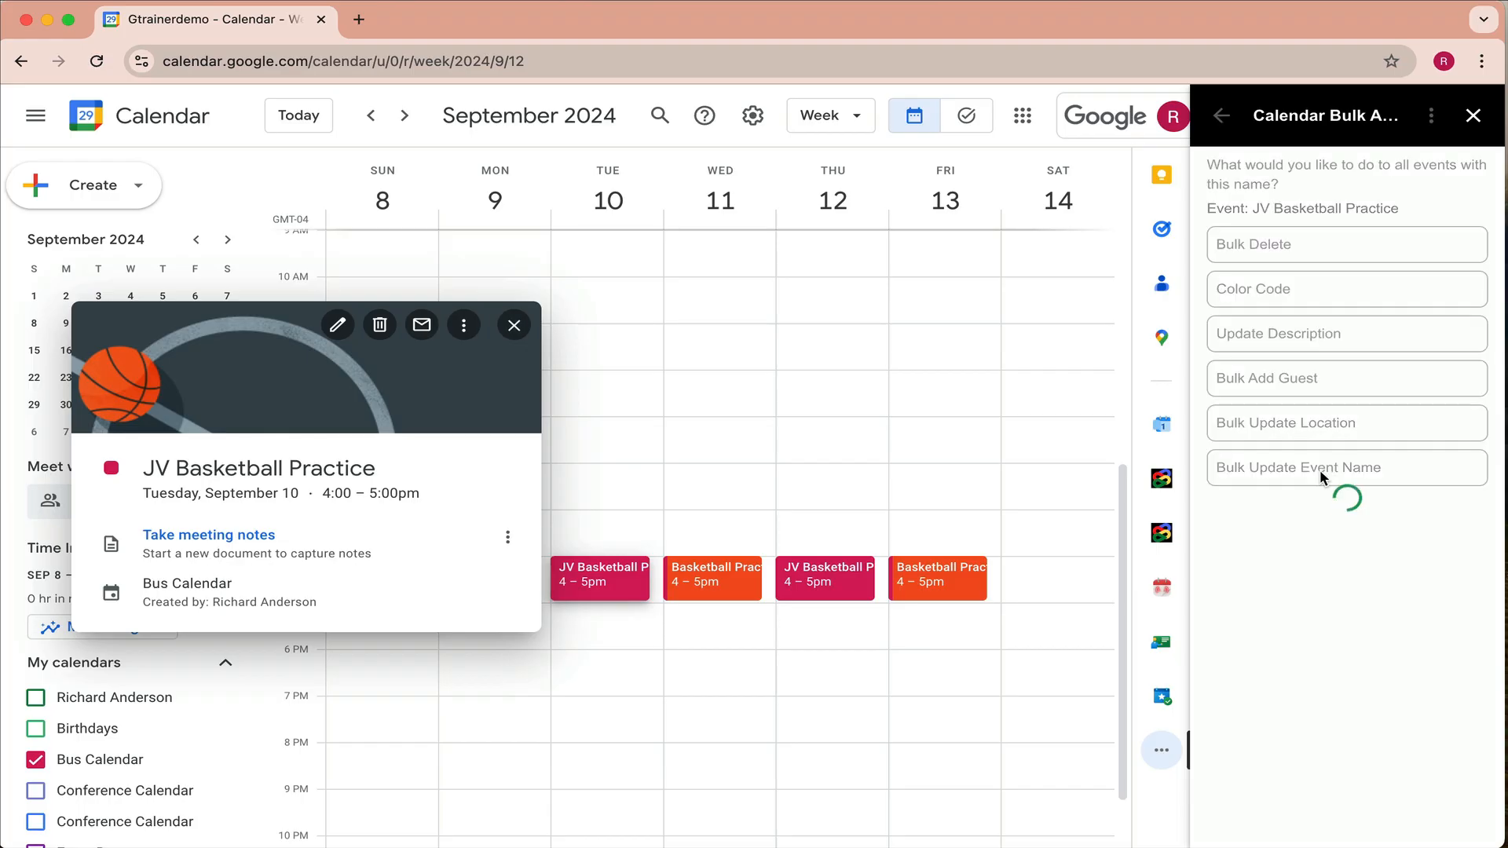
- Enter 'Girls JV Basketball Practice' as the new name, end date 09/13/2024, and apply the rename
{"action": "left_click", "coordinate": [1244, 228]}
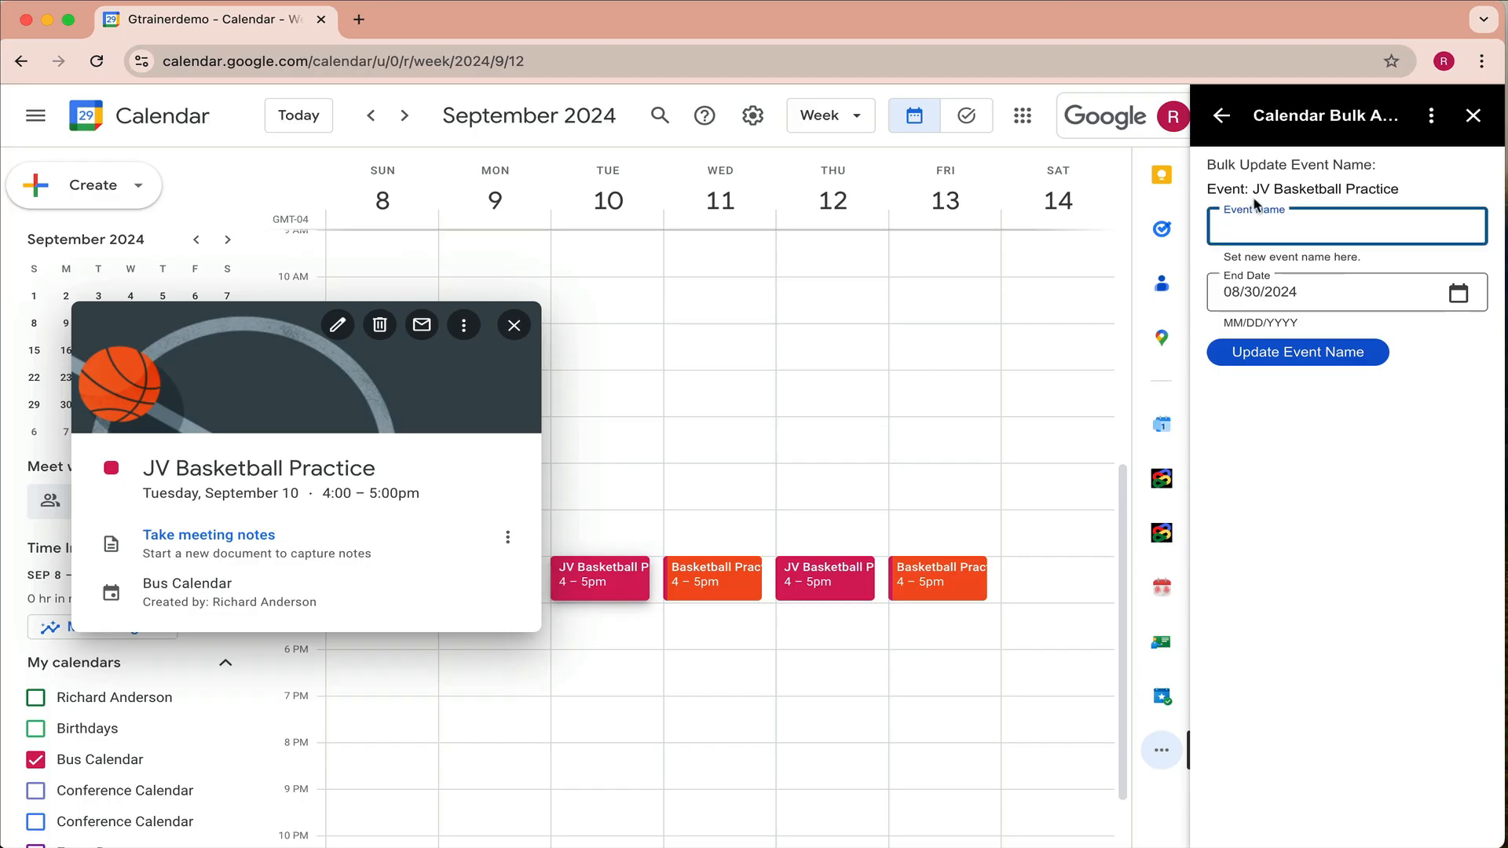
{"action": "type", "text": "Girls JV Basketba"}
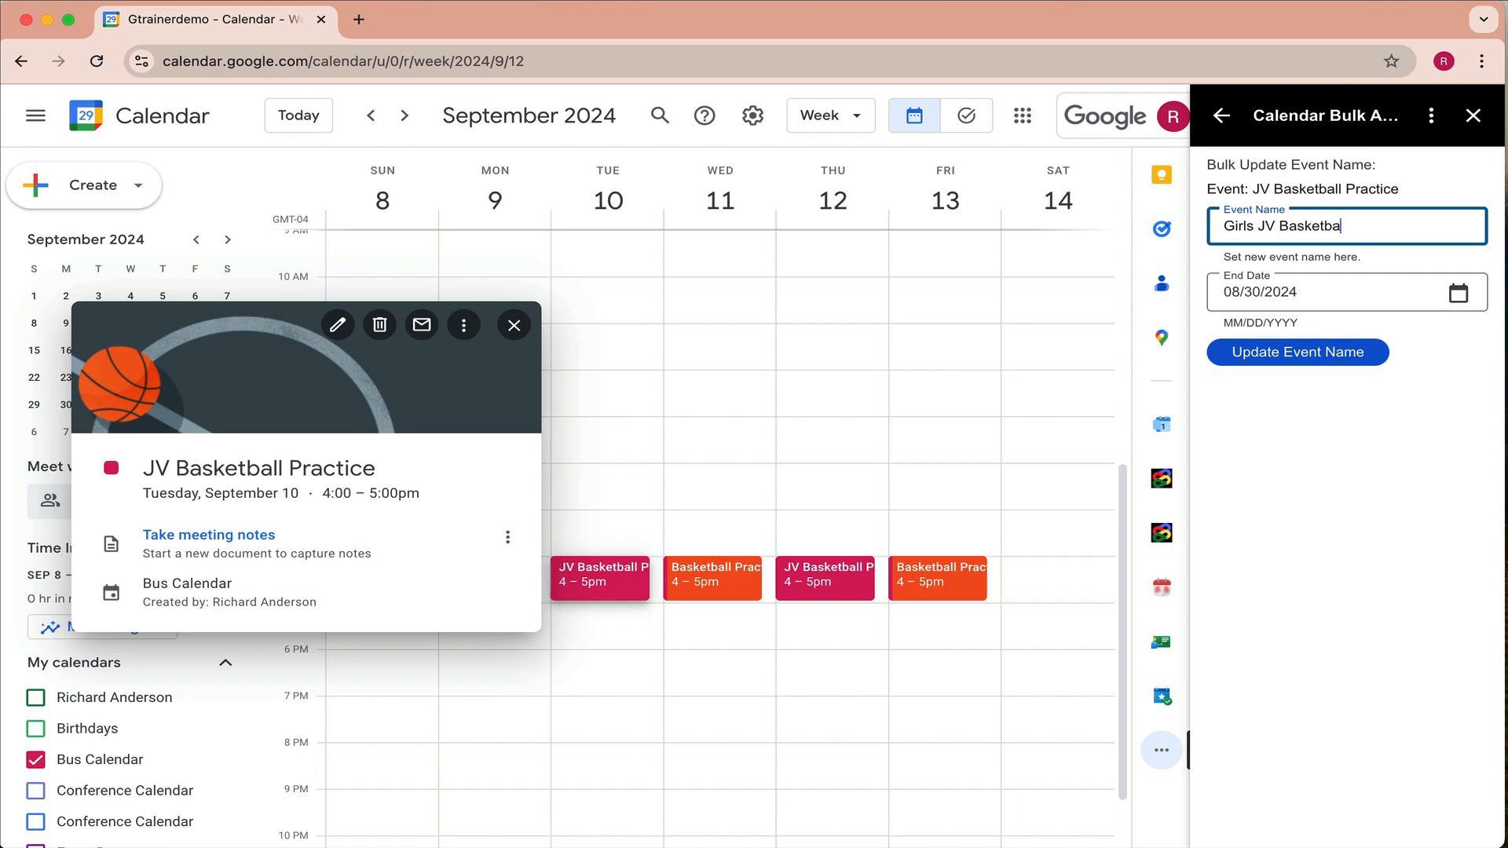
{"action": "type", "text": "ll Practice"}
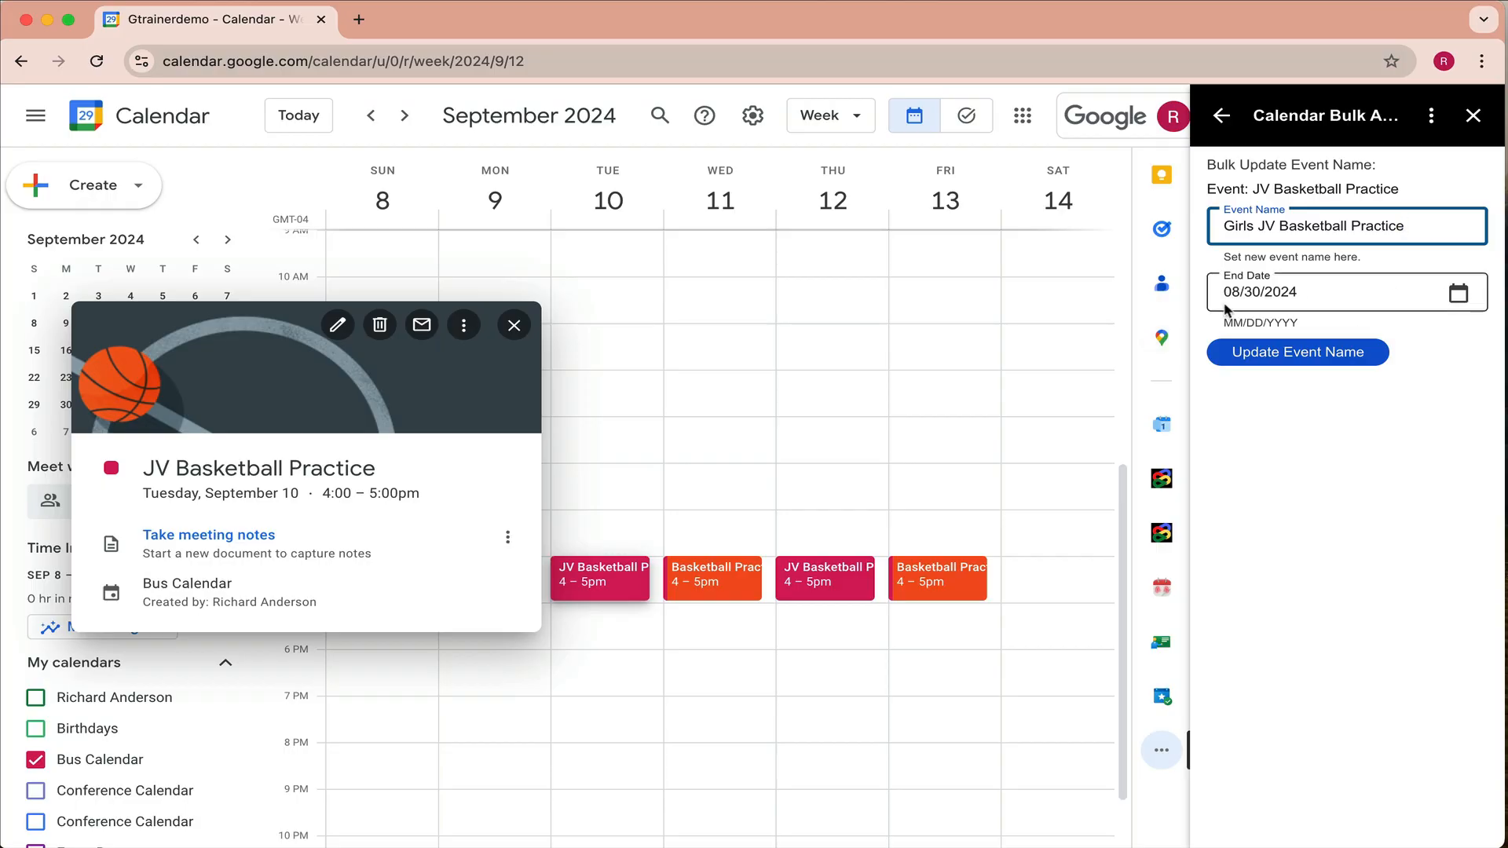
{"action": "left_click", "coordinate": [1458, 294]}
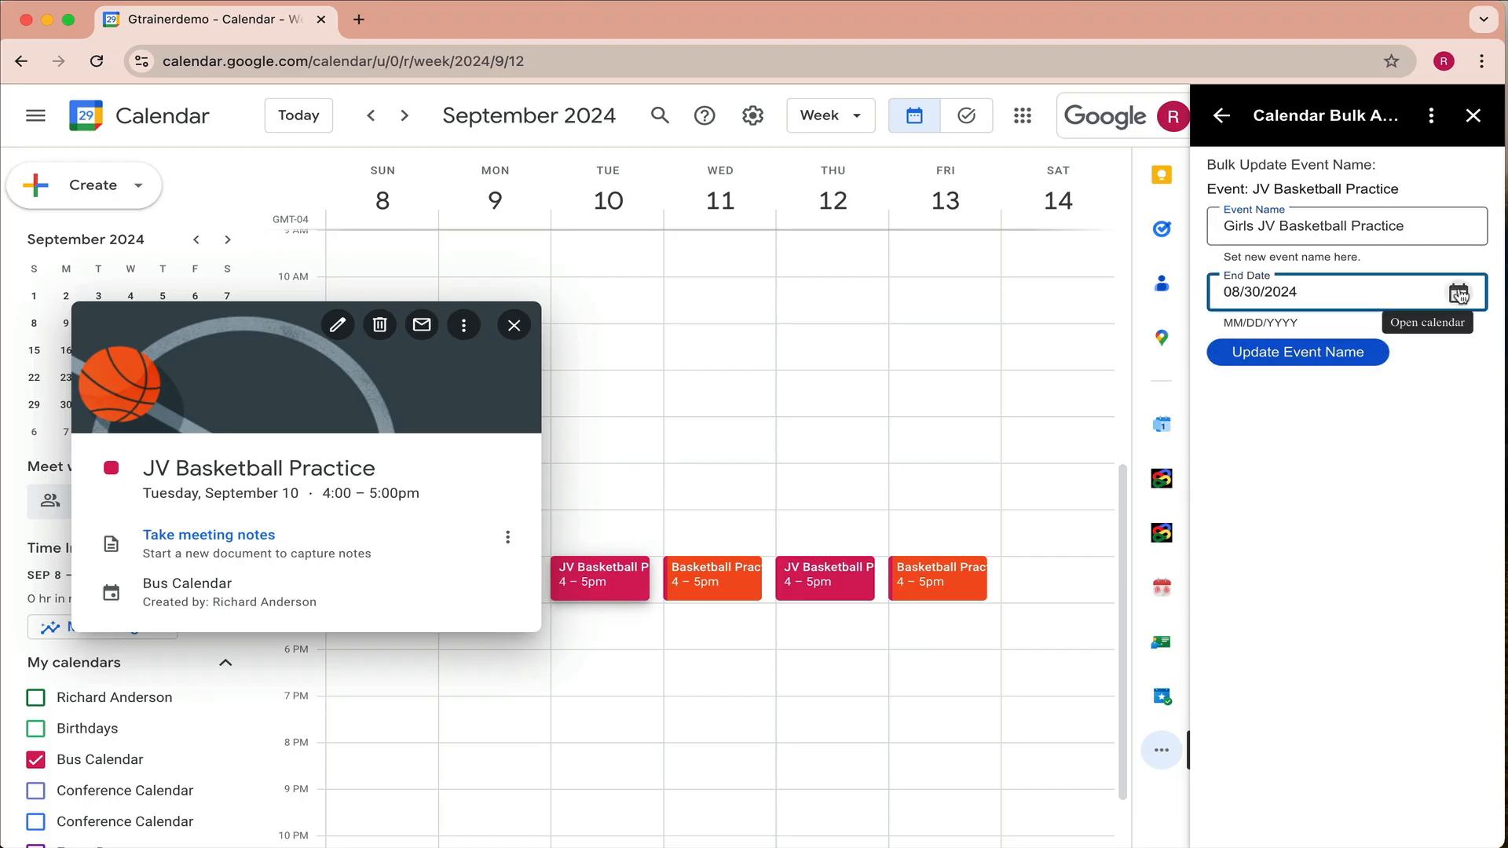
{"action": "left_click", "coordinate": [1459, 294]}
{"action": "left_click", "coordinate": [1304, 377]}
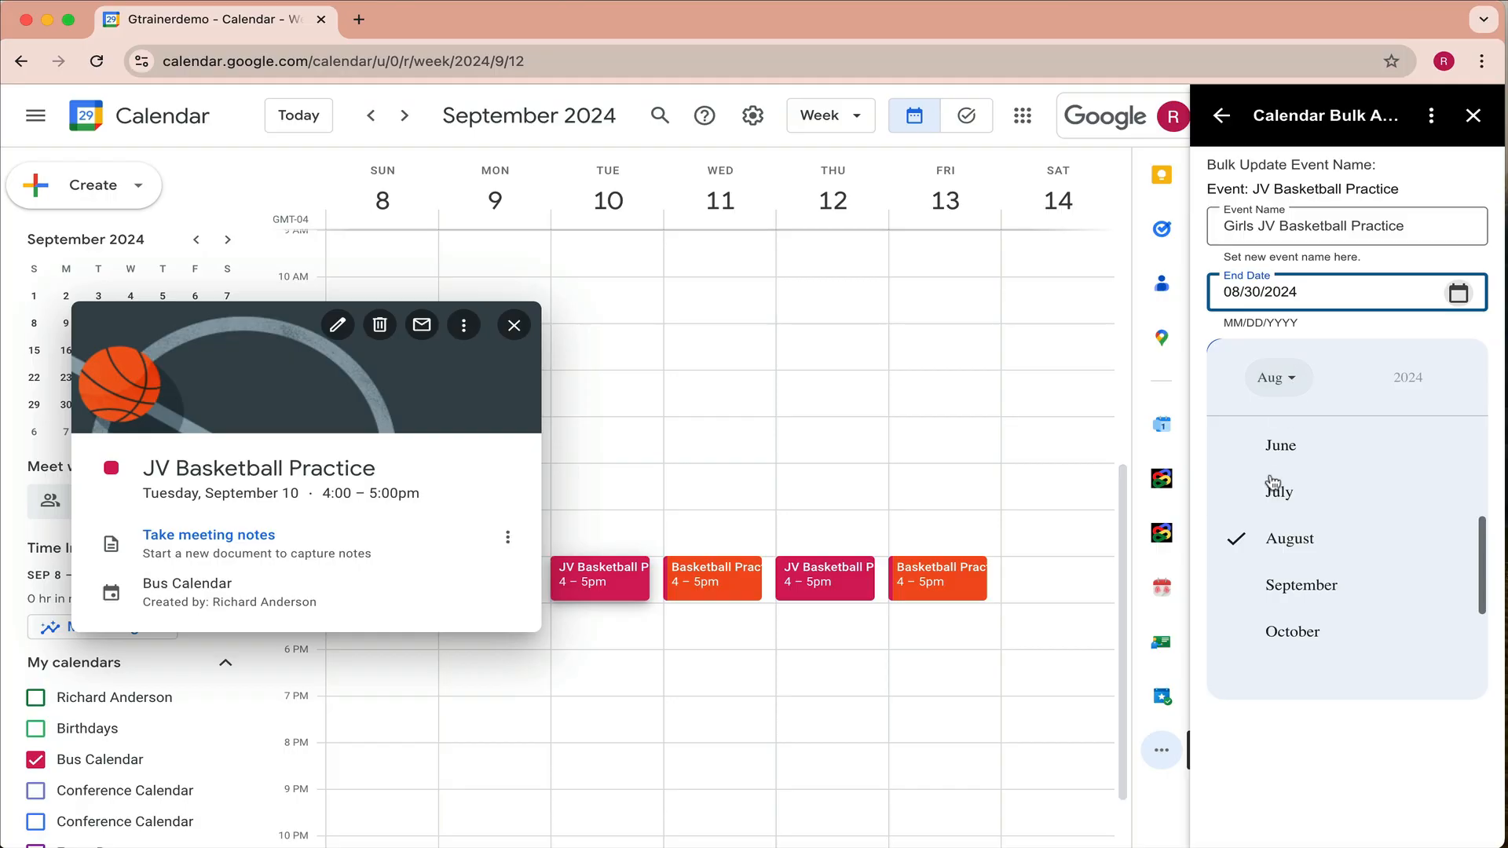
{"action": "left_click", "coordinate": [1301, 585]}
{"action": "left_click", "coordinate": [1416, 496]}
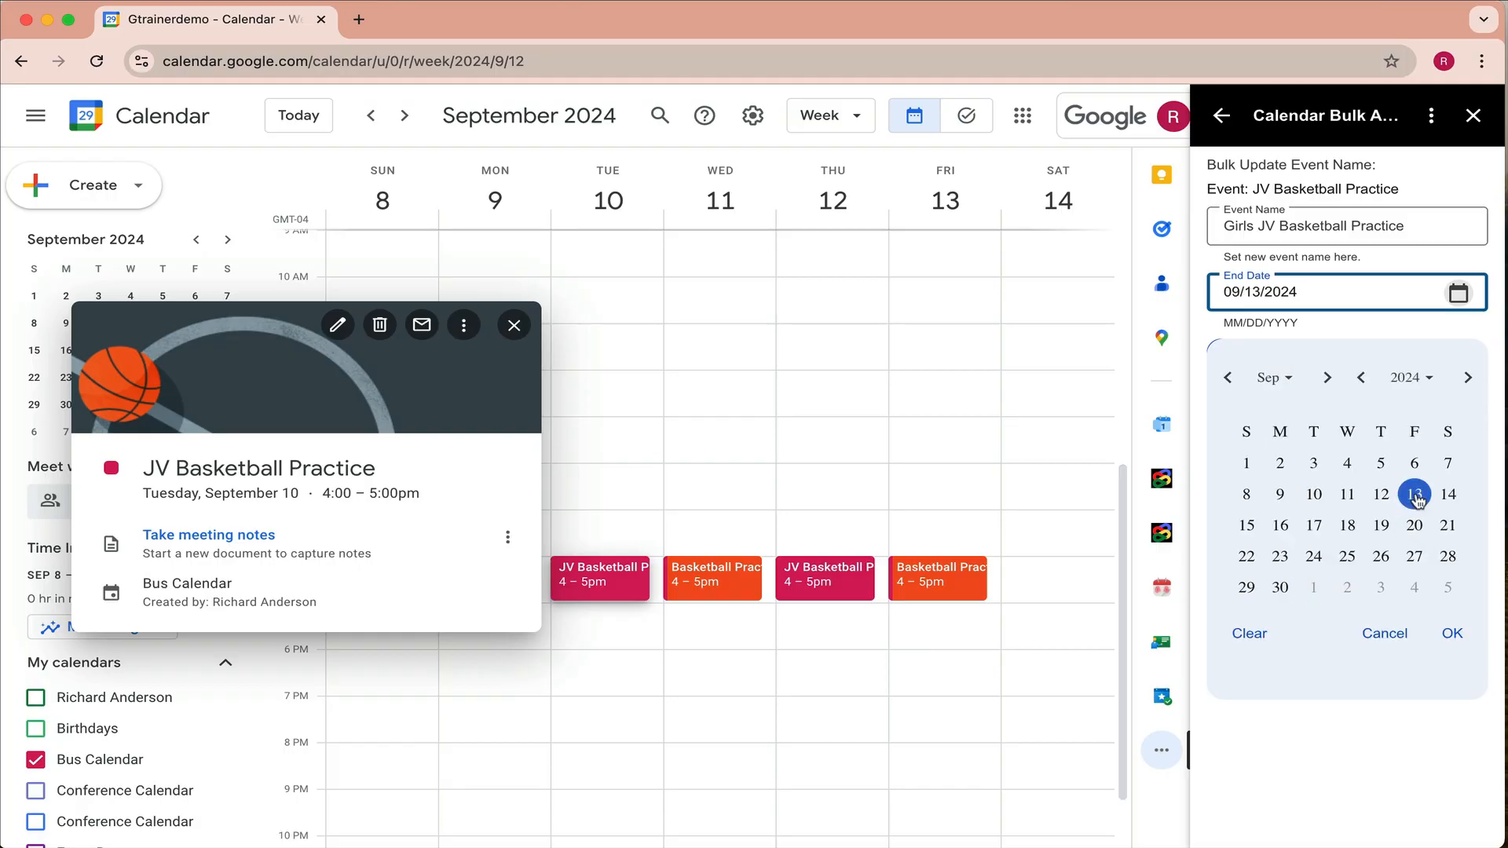
{"action": "left_click", "coordinate": [1453, 636]}
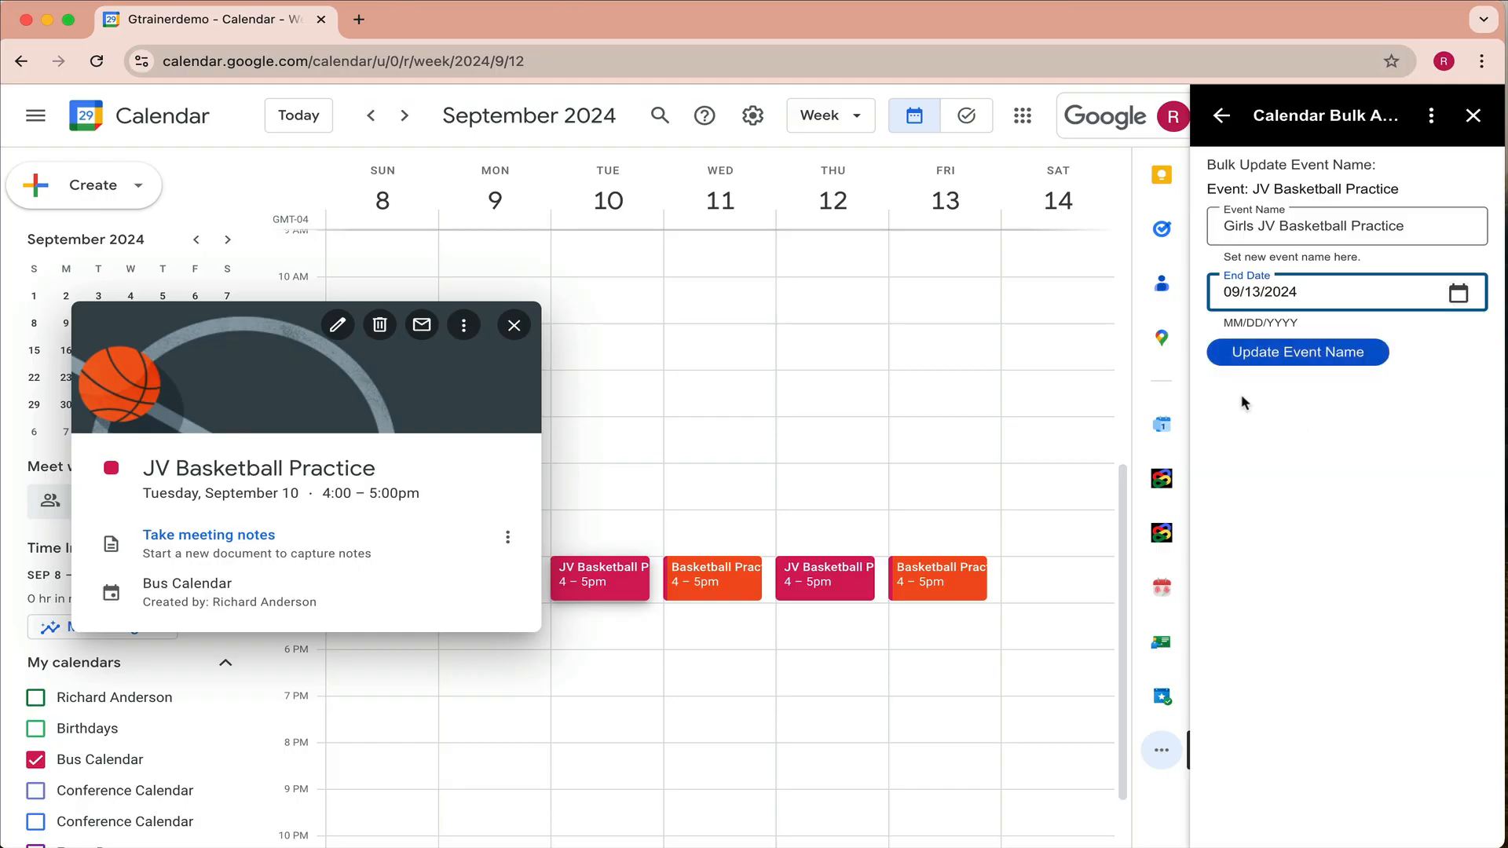
{"action": "left_click", "coordinate": [1291, 360]}
{"action": "left_click", "coordinate": [1319, 360]}
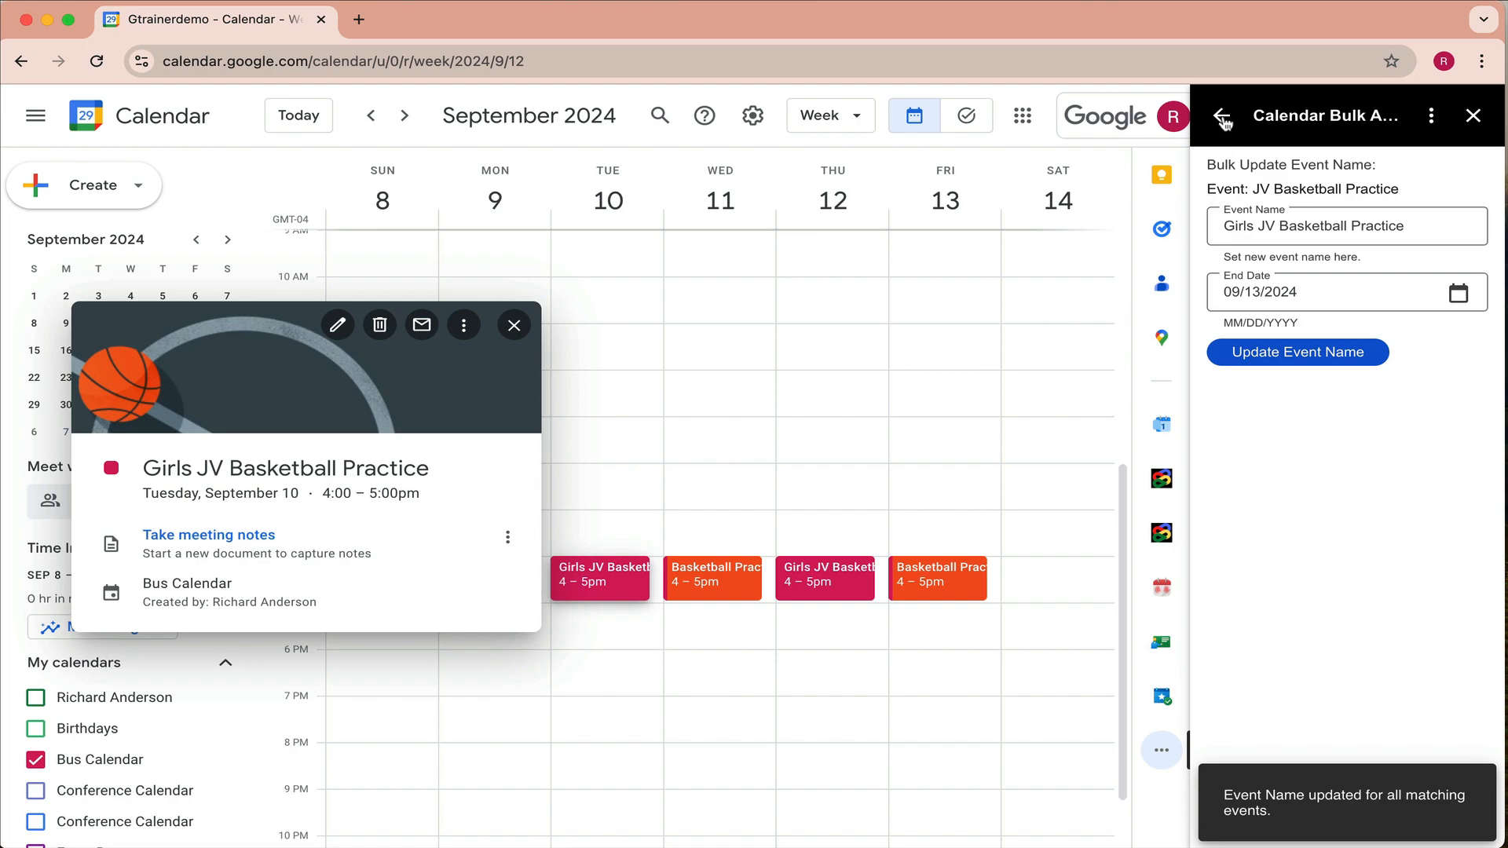
- Return to the add-on start page, open Monday's Basketball Practice, and choose Bulk Update Location
{"action": "left_click", "coordinate": [933, 416]}
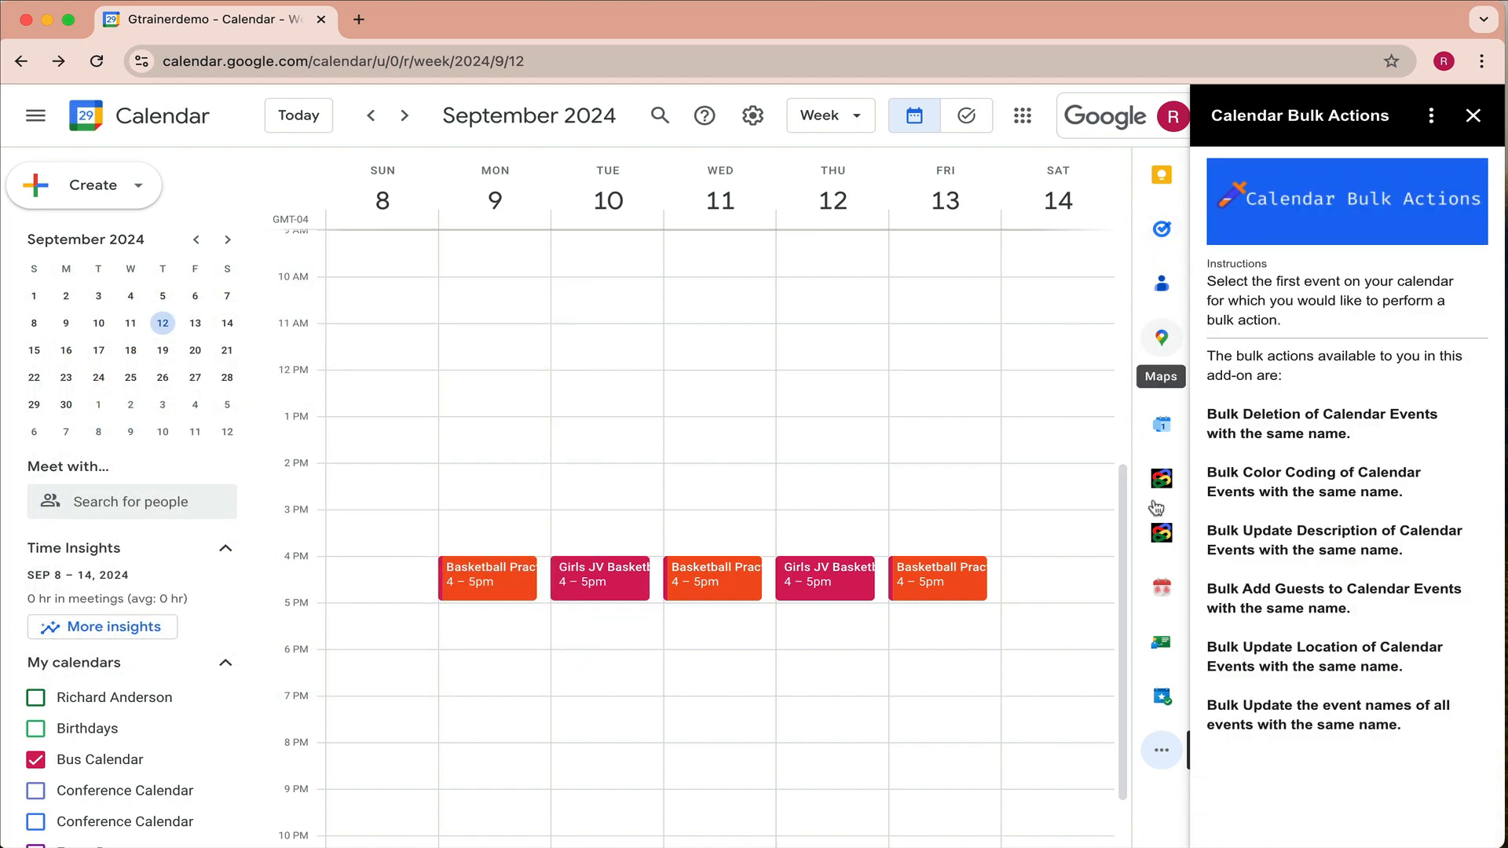
{"action": "left_click", "coordinate": [497, 581]}
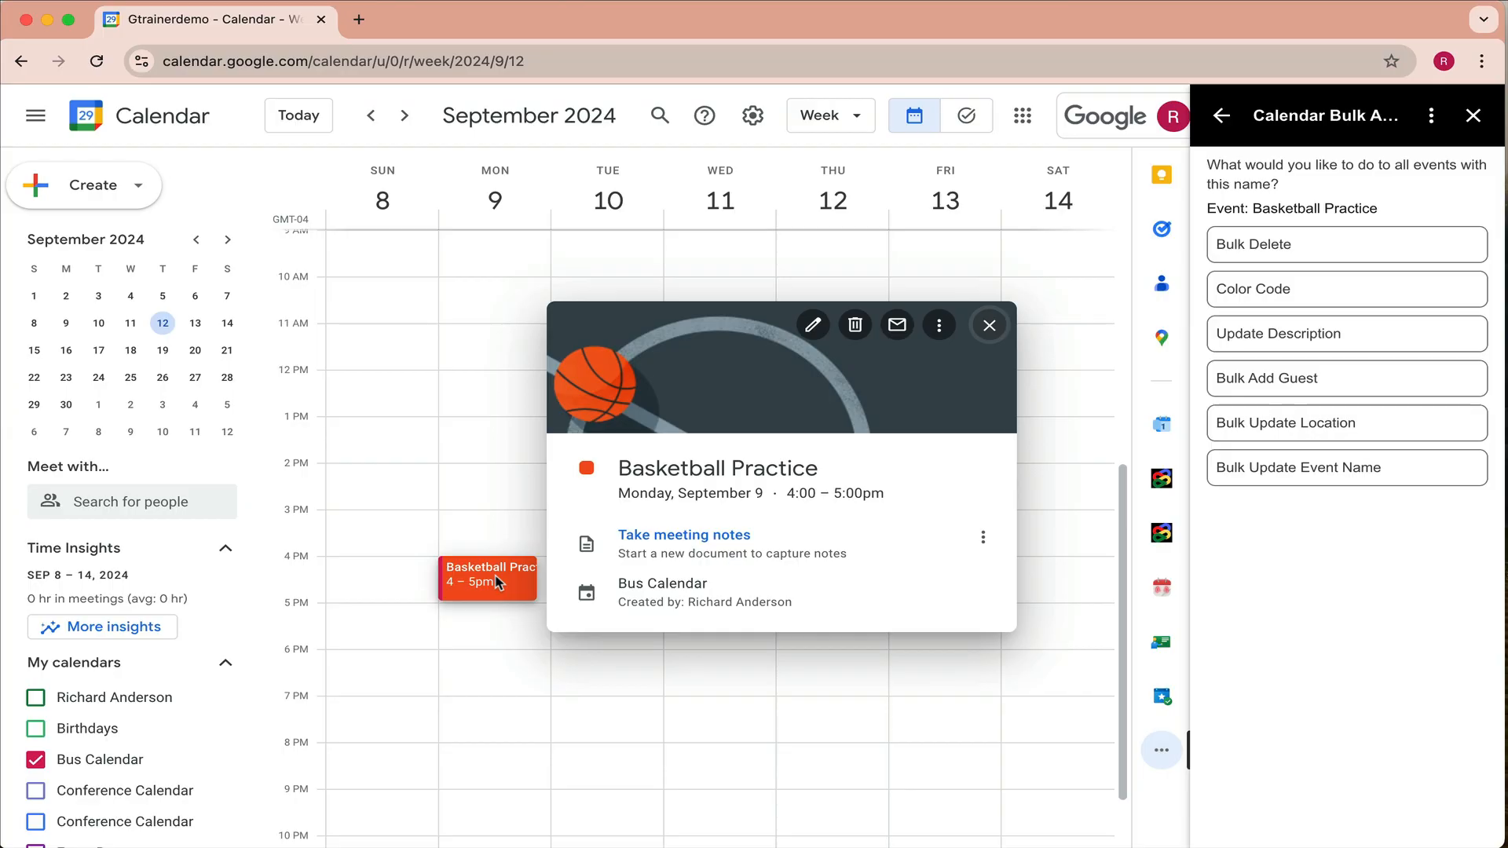
{"action": "left_click", "coordinate": [1326, 427]}
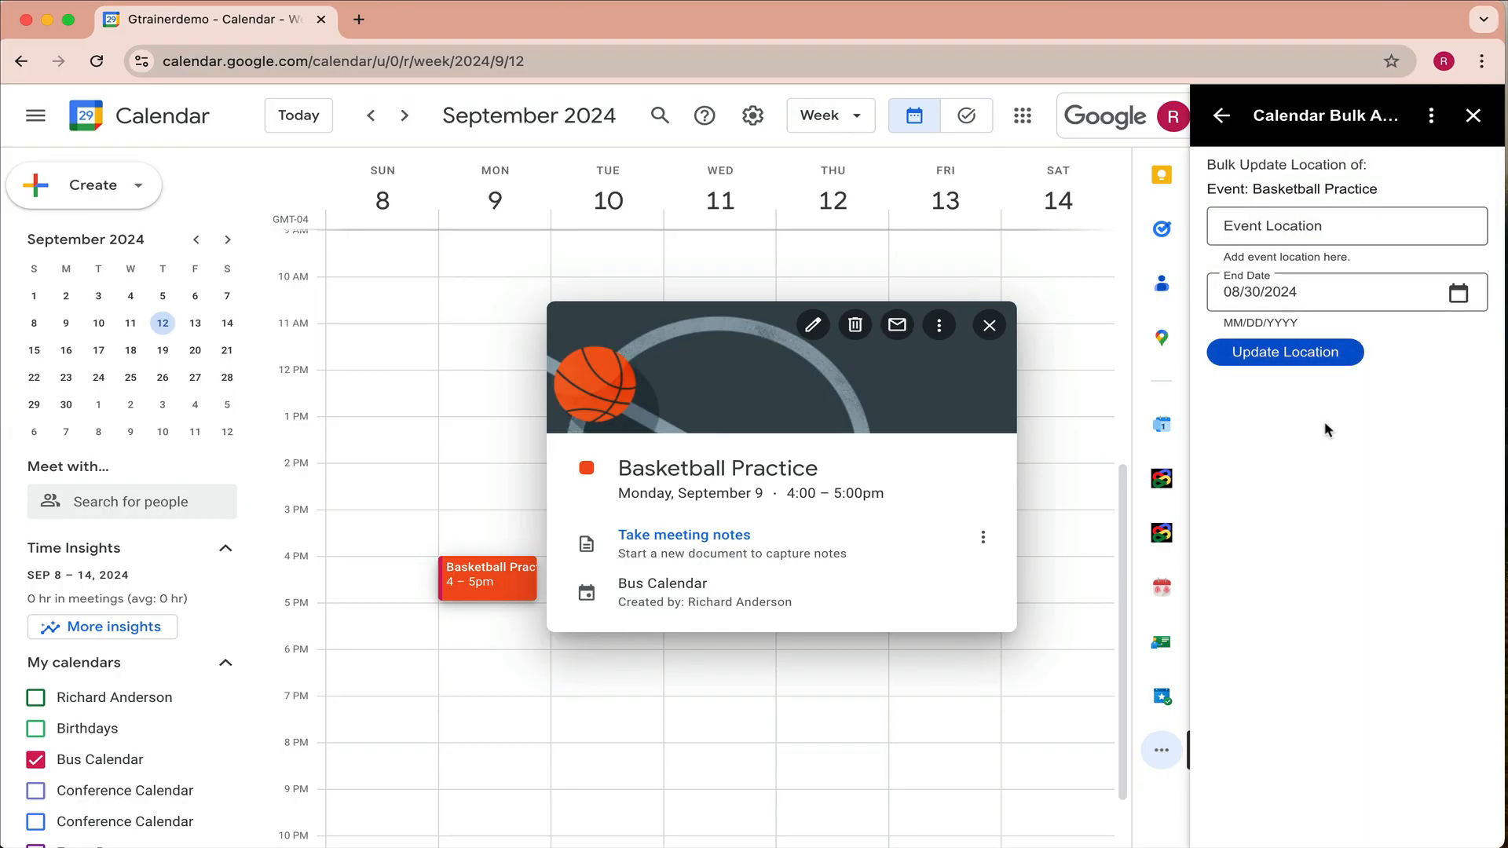
- Enter Gym 2 as the event location with an end date of 09/13/2024
{"action": "left_click", "coordinate": [1298, 232]}
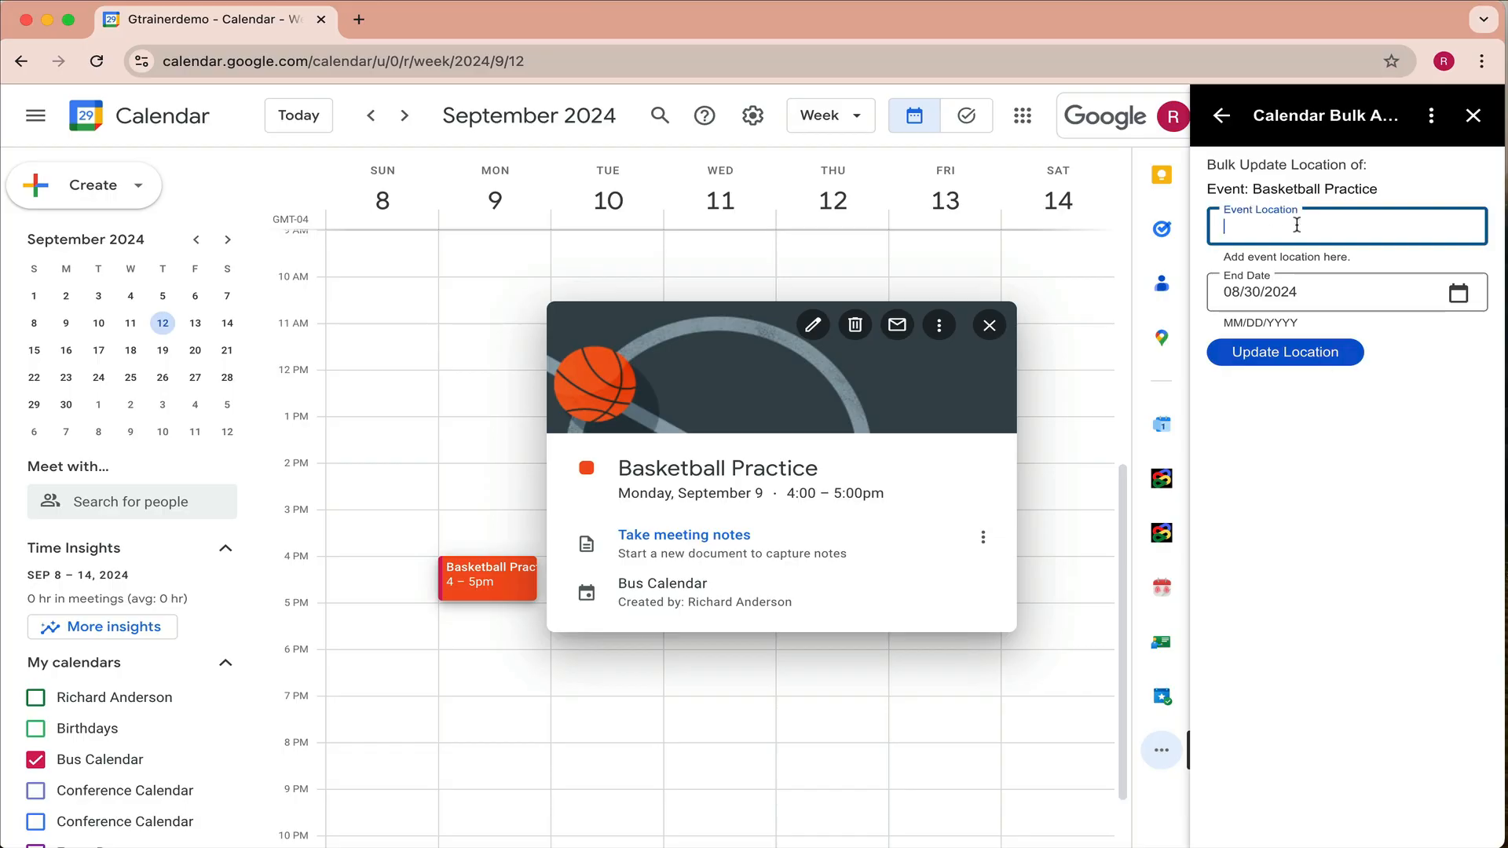
{"action": "type", "text": "Gym 2"}
{"action": "left_click", "coordinate": [1459, 293]}
{"action": "left_click", "coordinate": [1288, 378]}
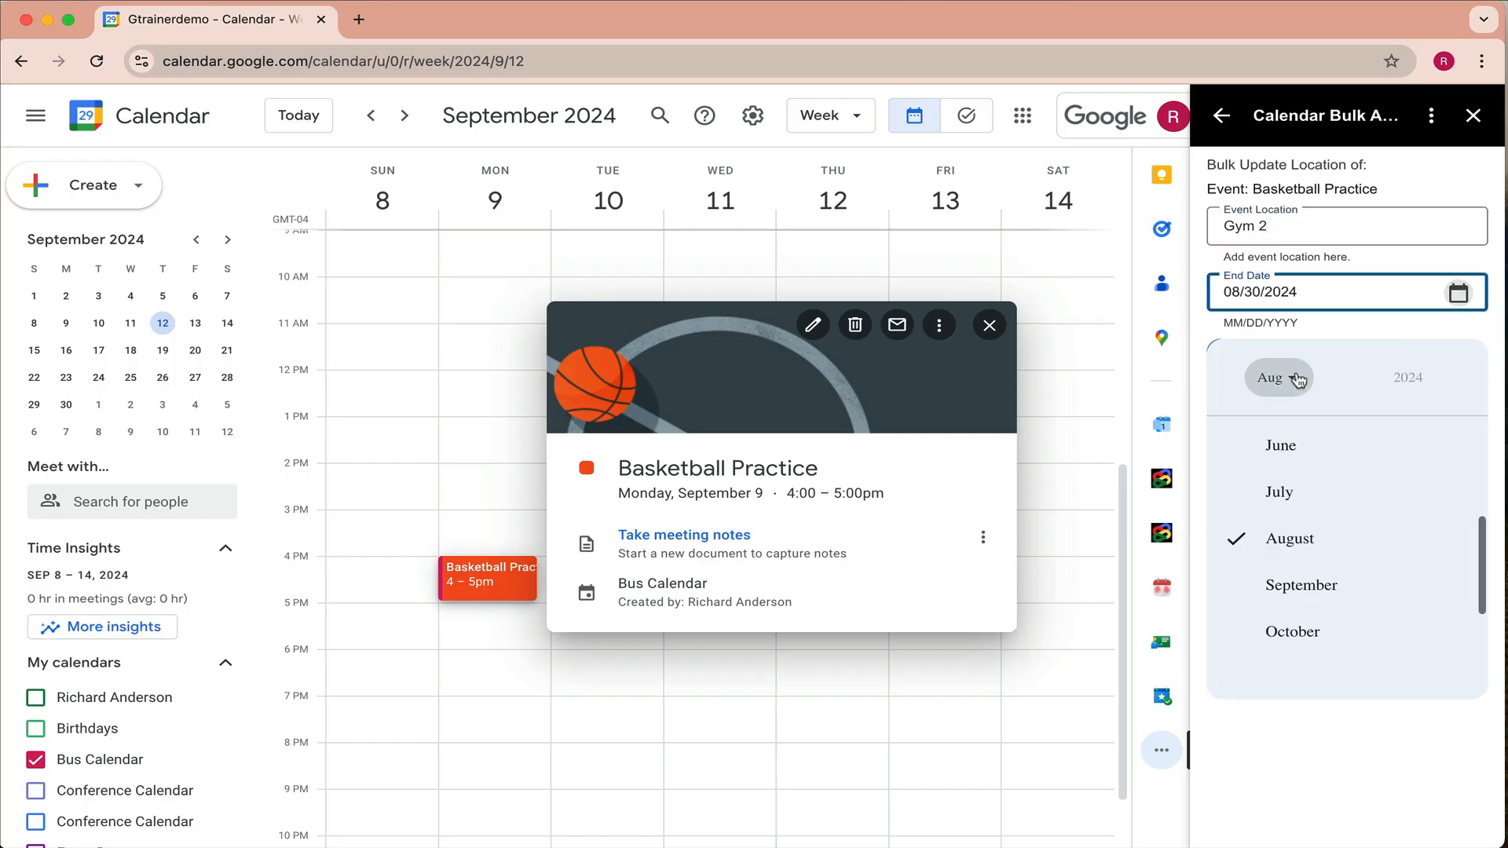
{"action": "left_click", "coordinate": [1324, 587]}
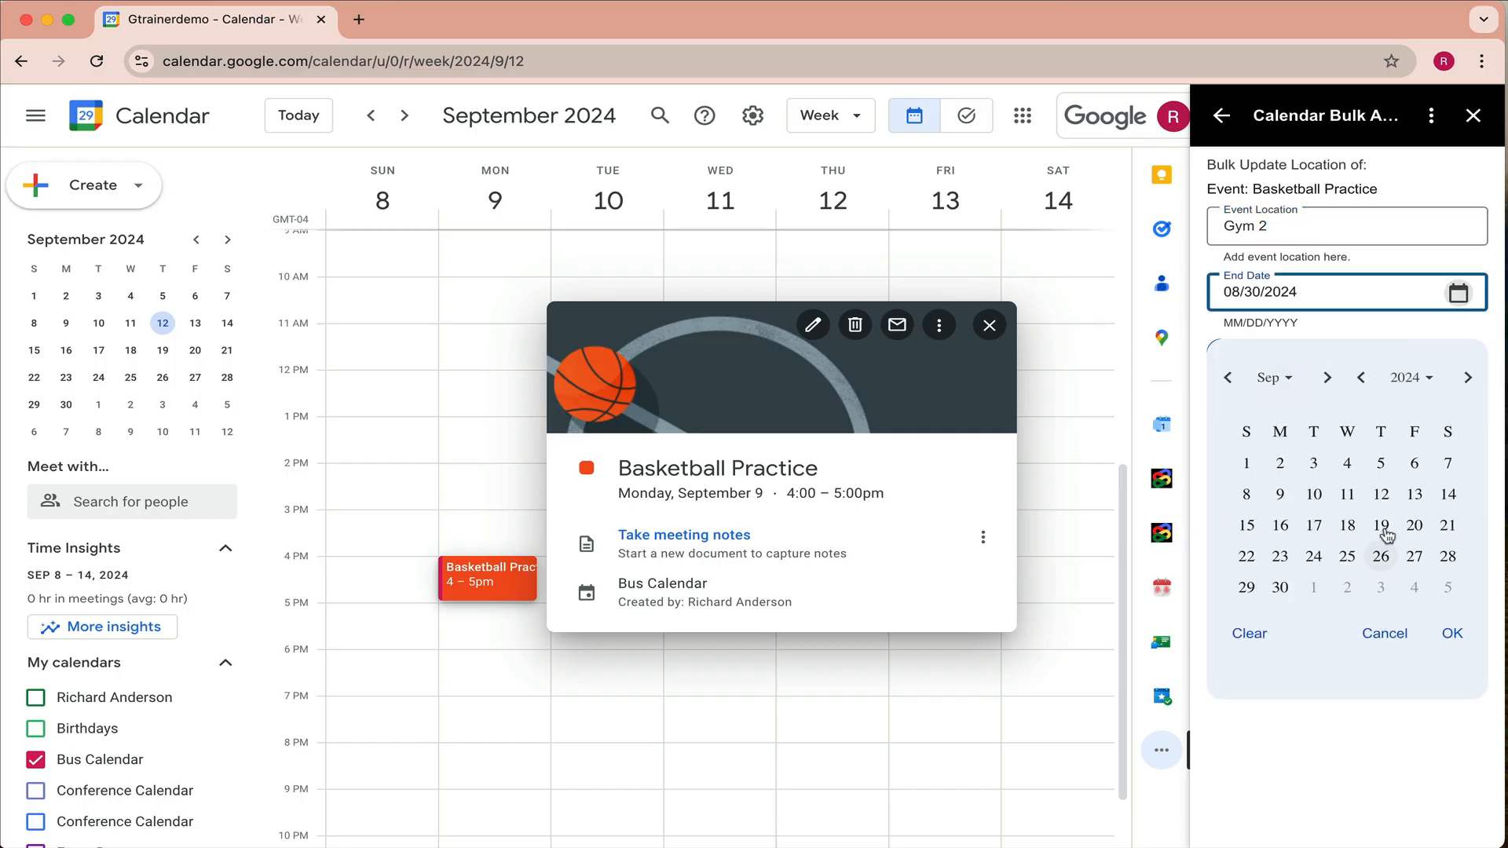
{"action": "left_click", "coordinate": [1414, 494]}
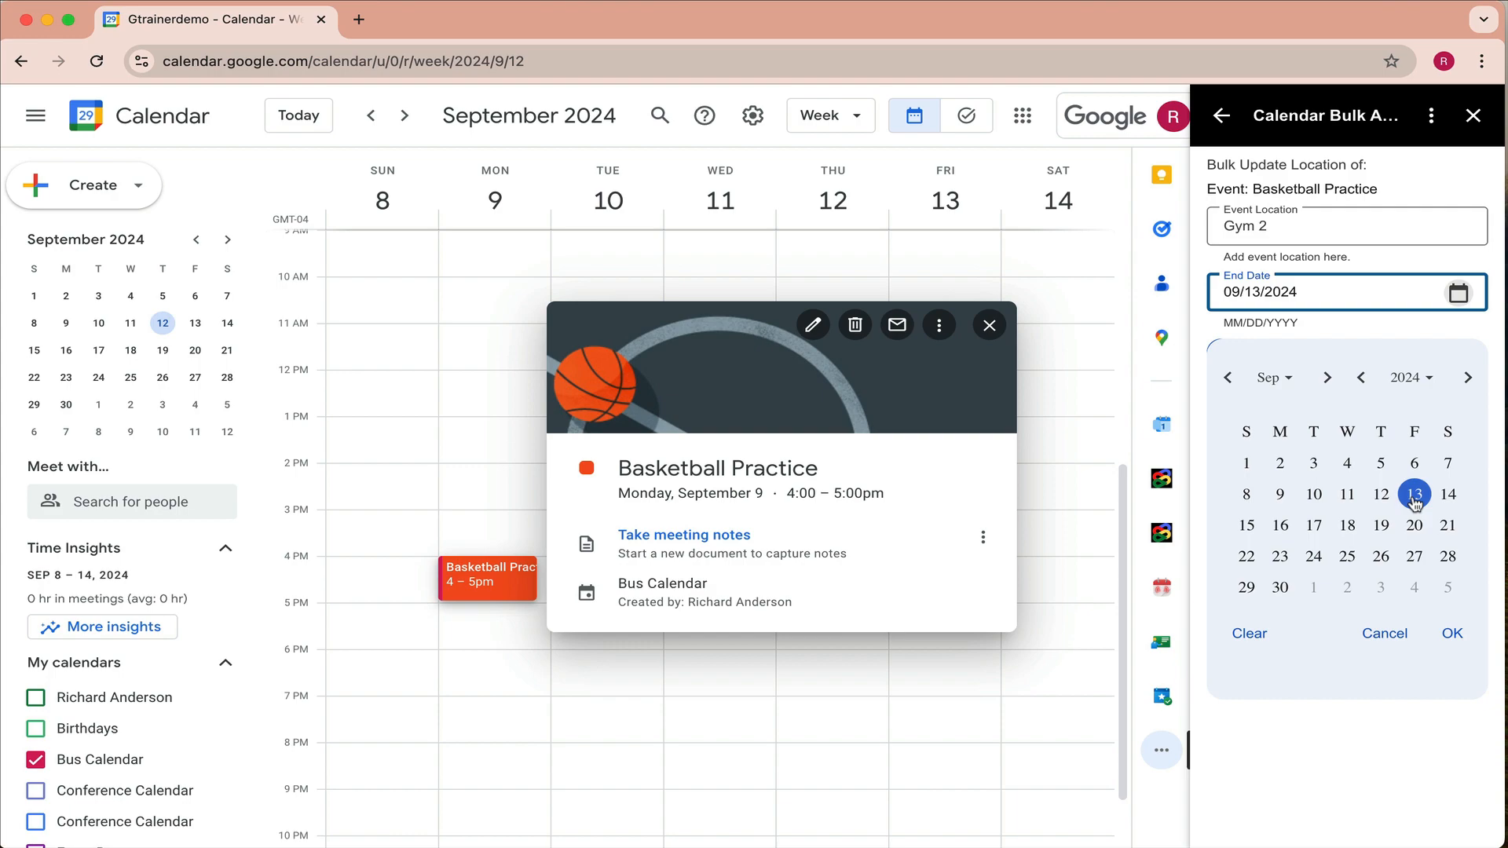
{"action": "left_click", "coordinate": [1452, 637]}
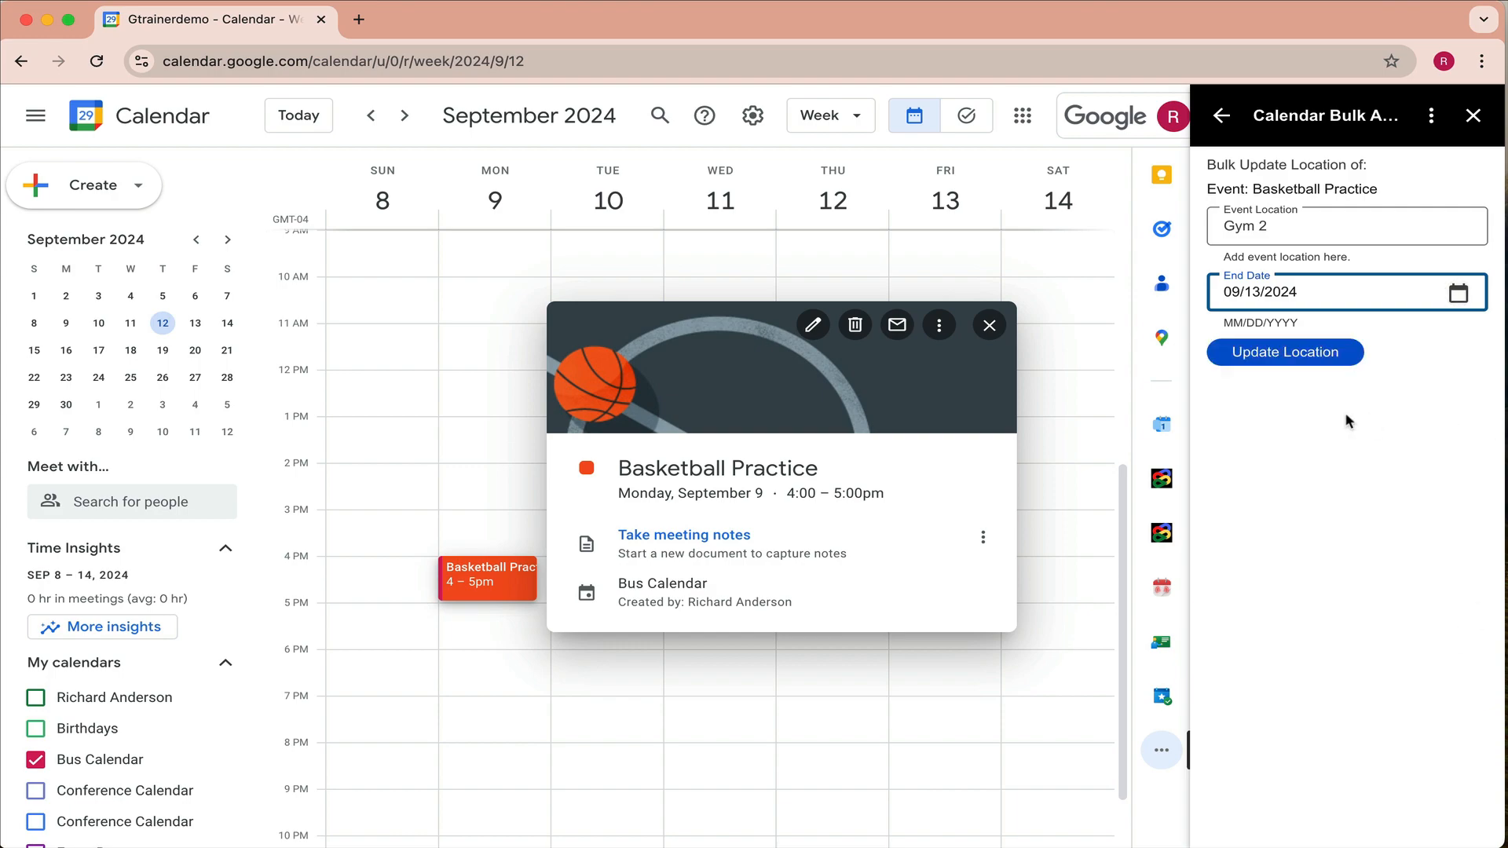
- Apply the Gym 2 location, then open Tuesday's Girls JV Basketball Practice event
{"action": "left_click", "coordinate": [1313, 358]}
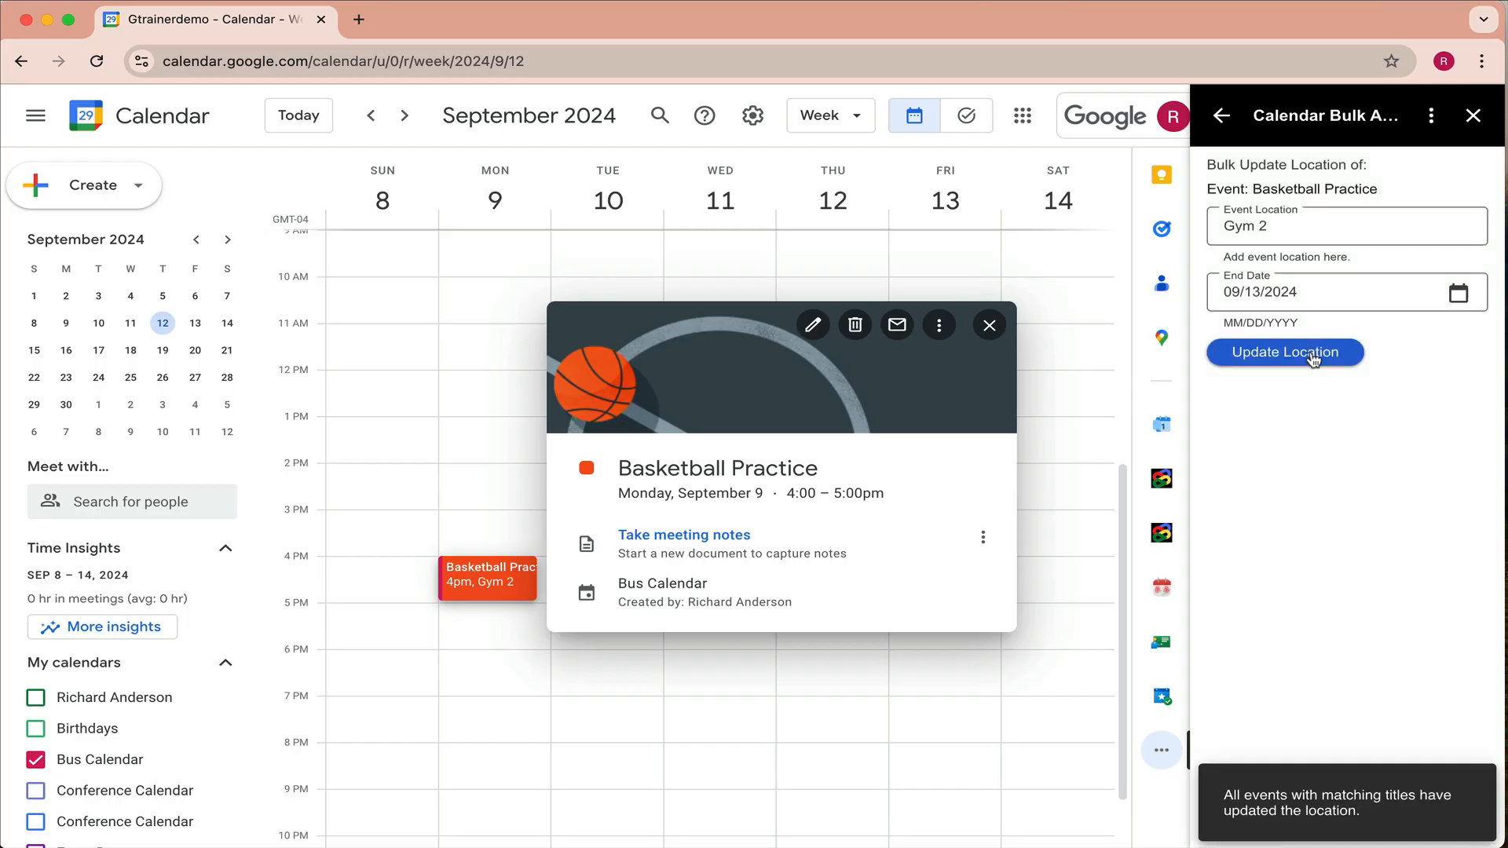
{"action": "left_click", "coordinate": [681, 738]}
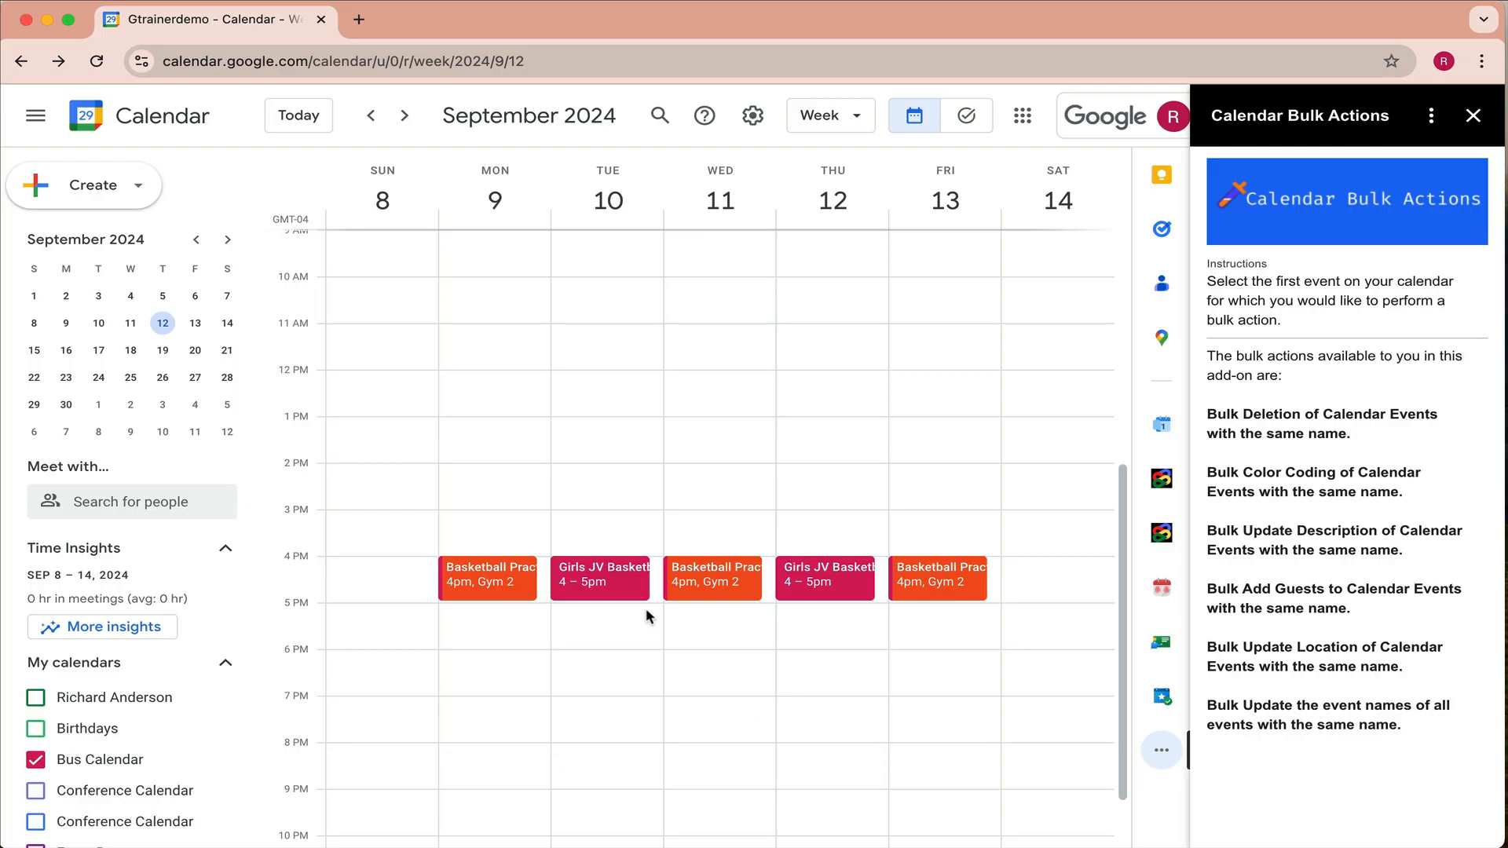
{"action": "left_click", "coordinate": [628, 578]}
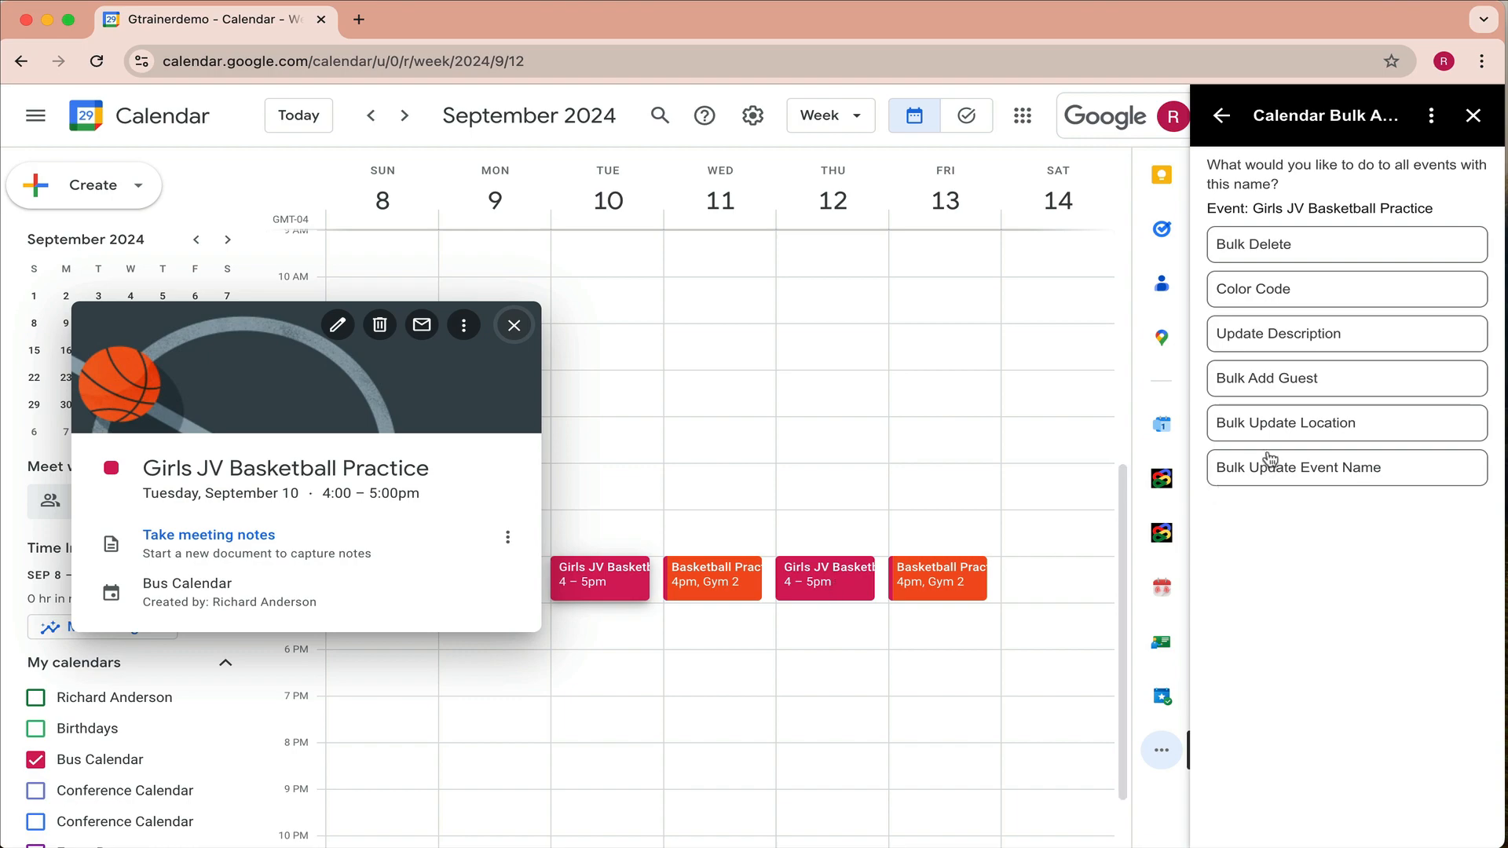
- Open Bulk Add Guest and enter the teacher's e-mail address as the guest
{"action": "left_click", "coordinate": [1296, 381]}
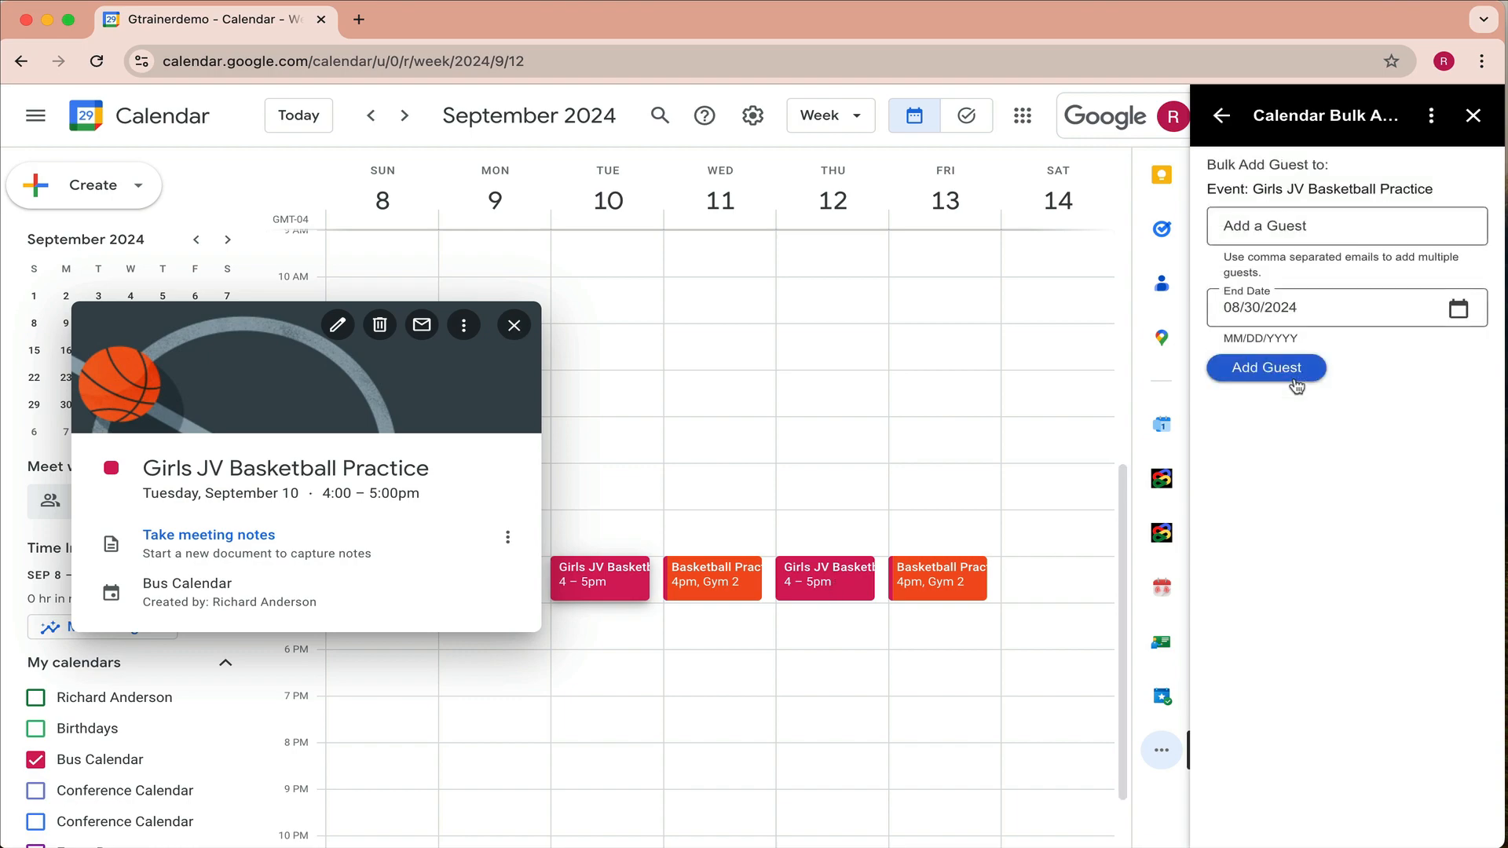
{"action": "left_click", "coordinate": [1285, 226]}
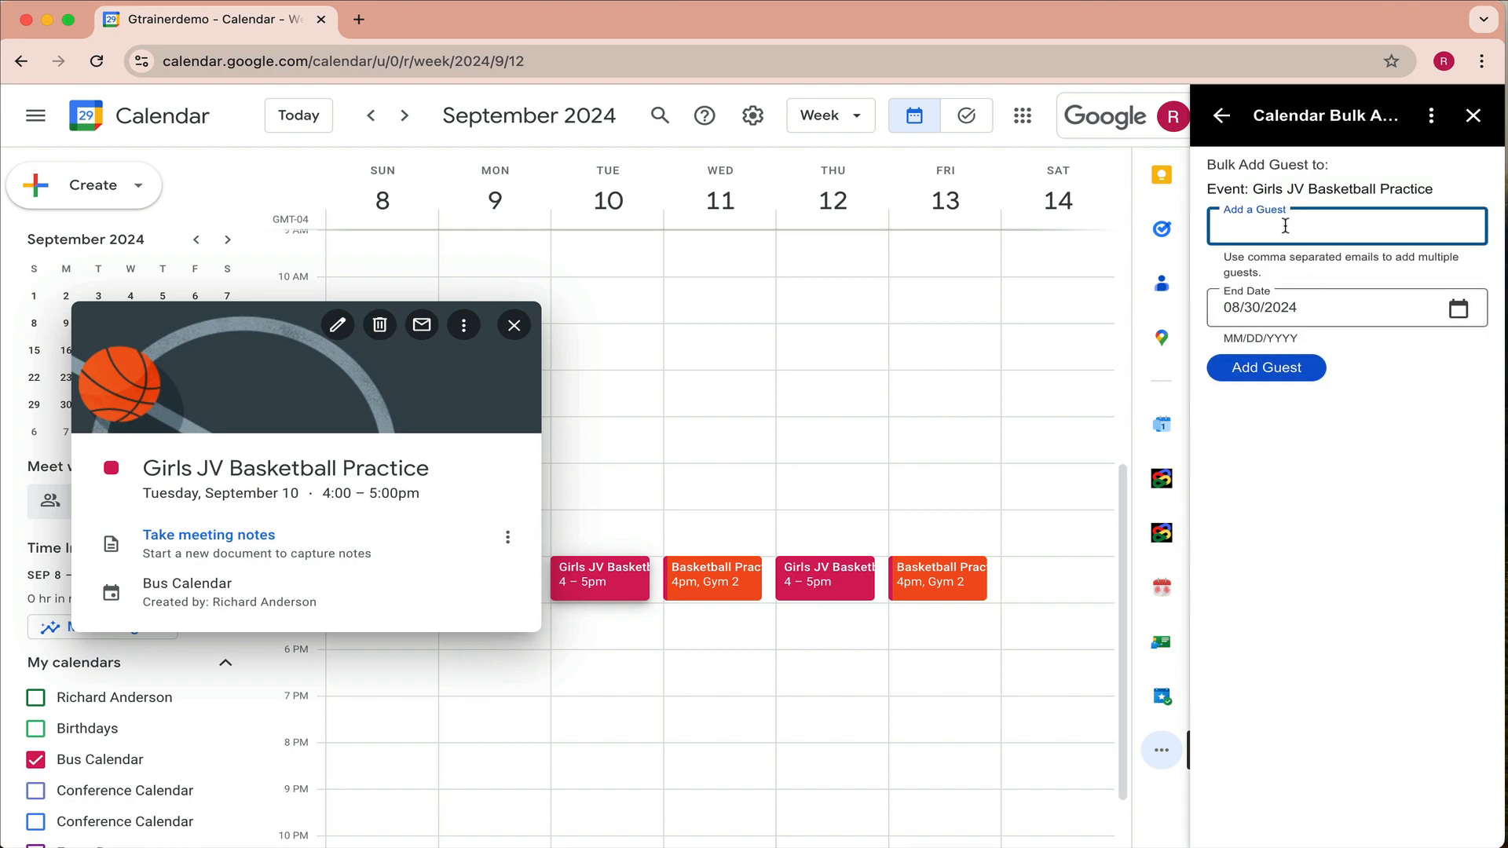
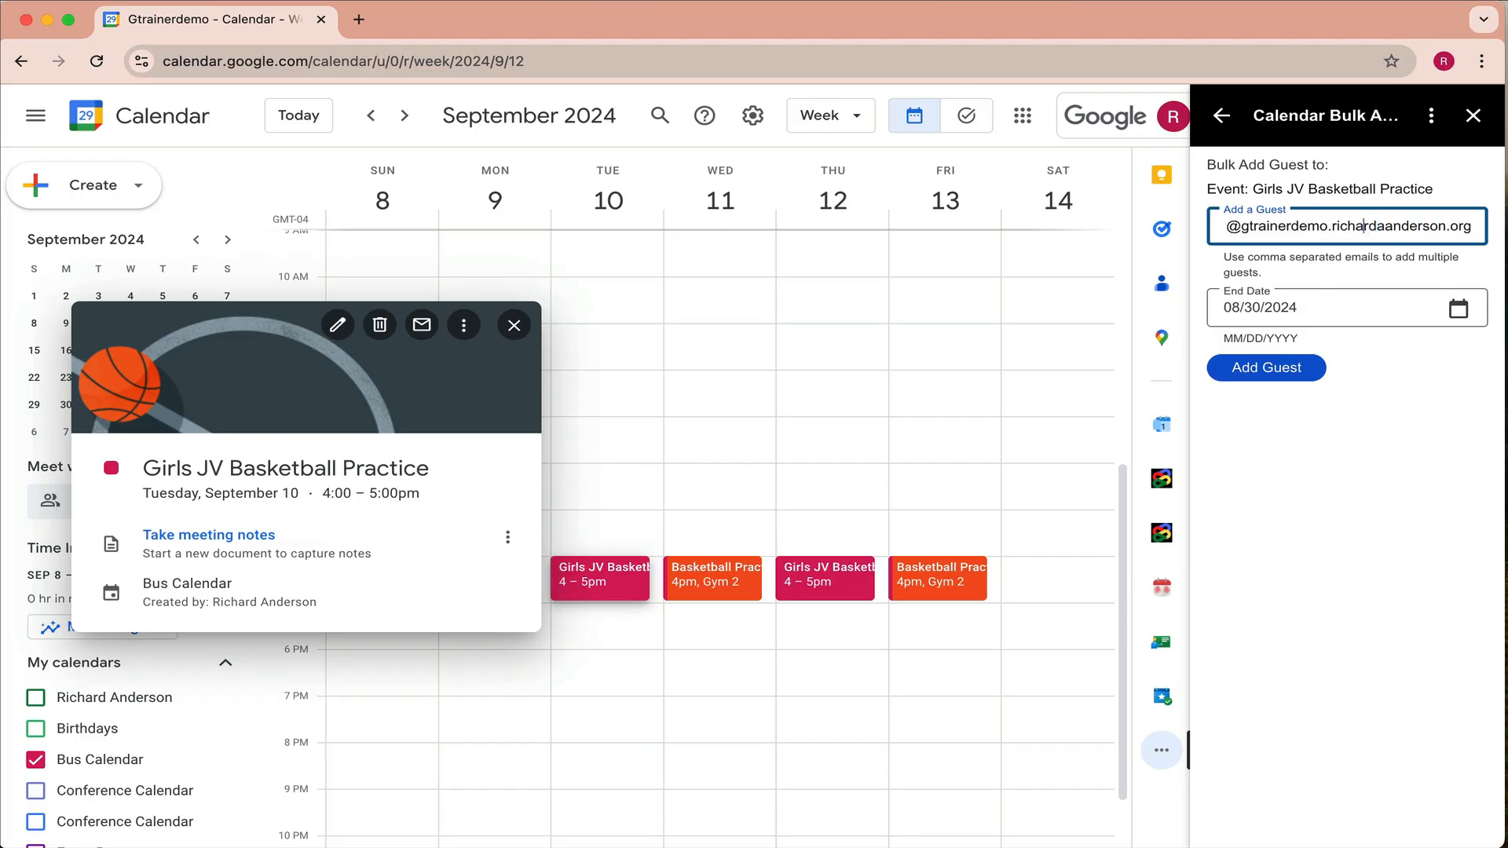
{"action": "key", "text": "Left"}
{"action": "key", "text": "Left"}
{"action": "key", "text": "Left"}
{"action": "key", "text": "Left"}
{"action": "key", "text": "Left"}
{"action": "key", "text": "Left"}
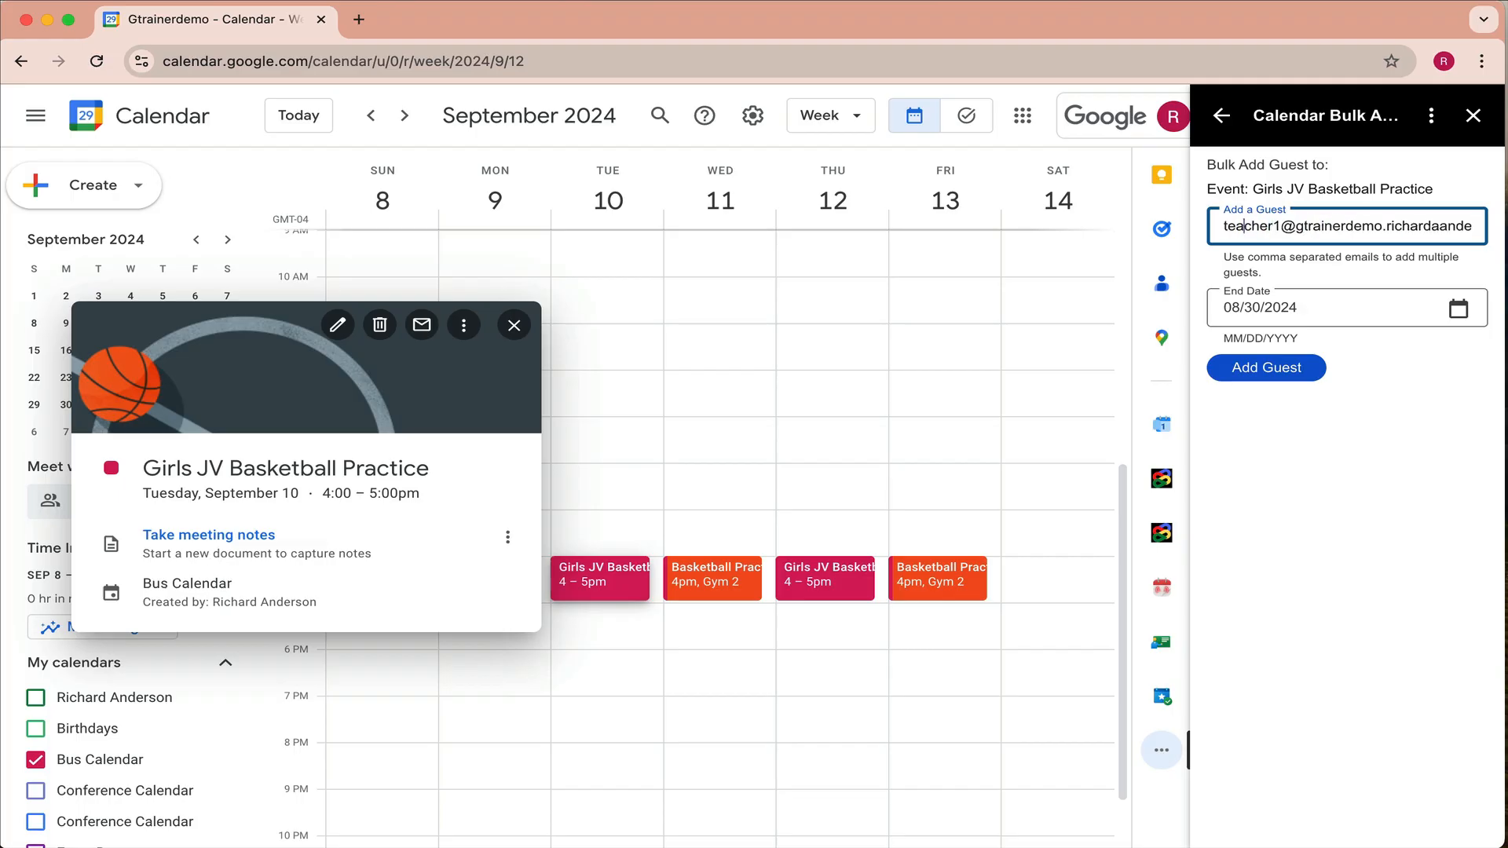
- Set end date 09/13/2024, add the guest to all matching events, and close the details
{"action": "left_click", "coordinate": [1459, 308]}
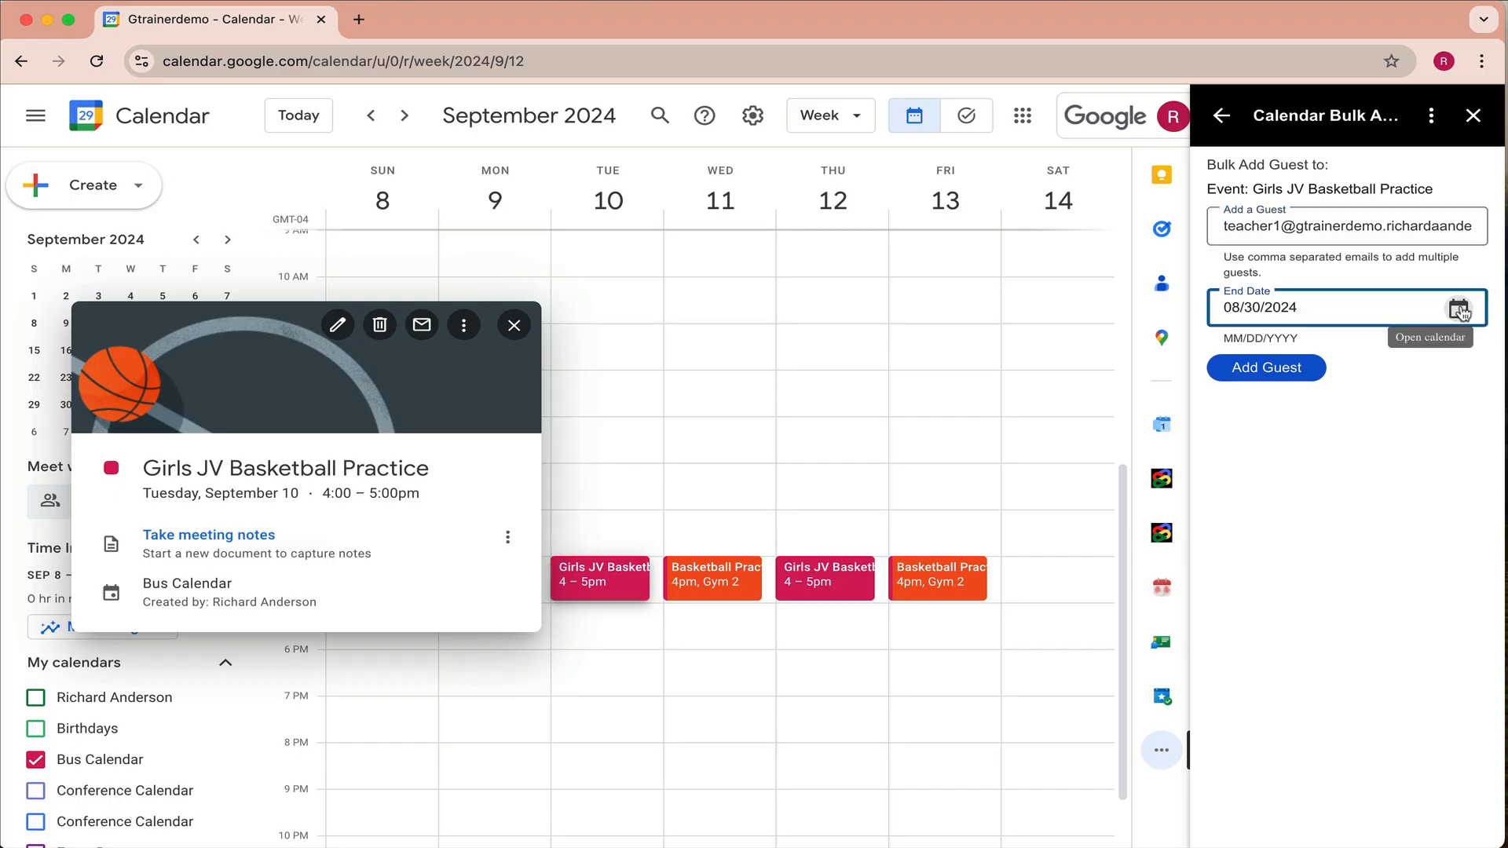
{"action": "left_click", "coordinate": [1276, 393]}
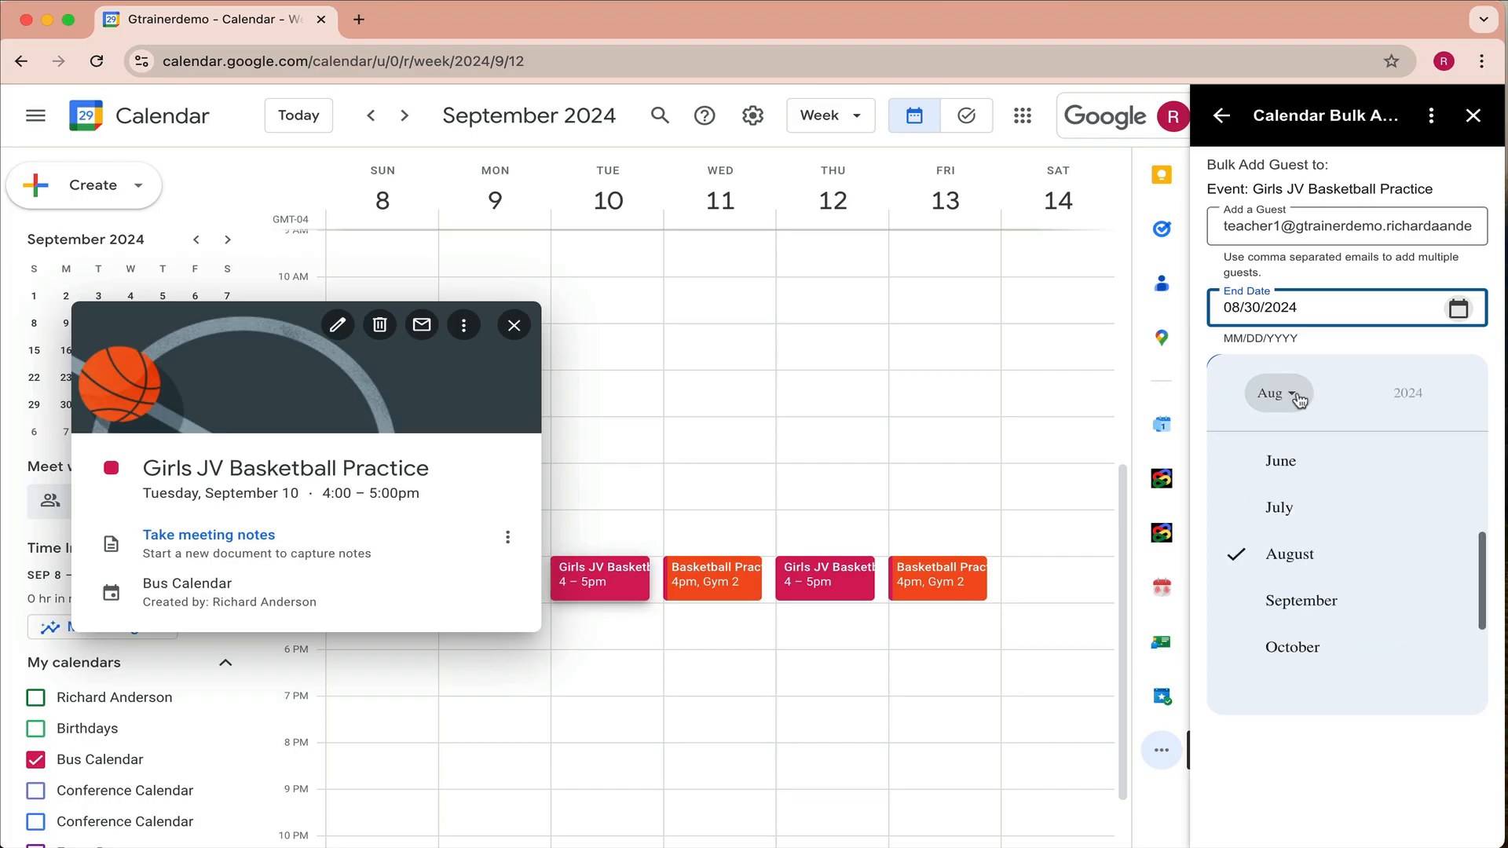
{"action": "left_click", "coordinate": [1314, 601]}
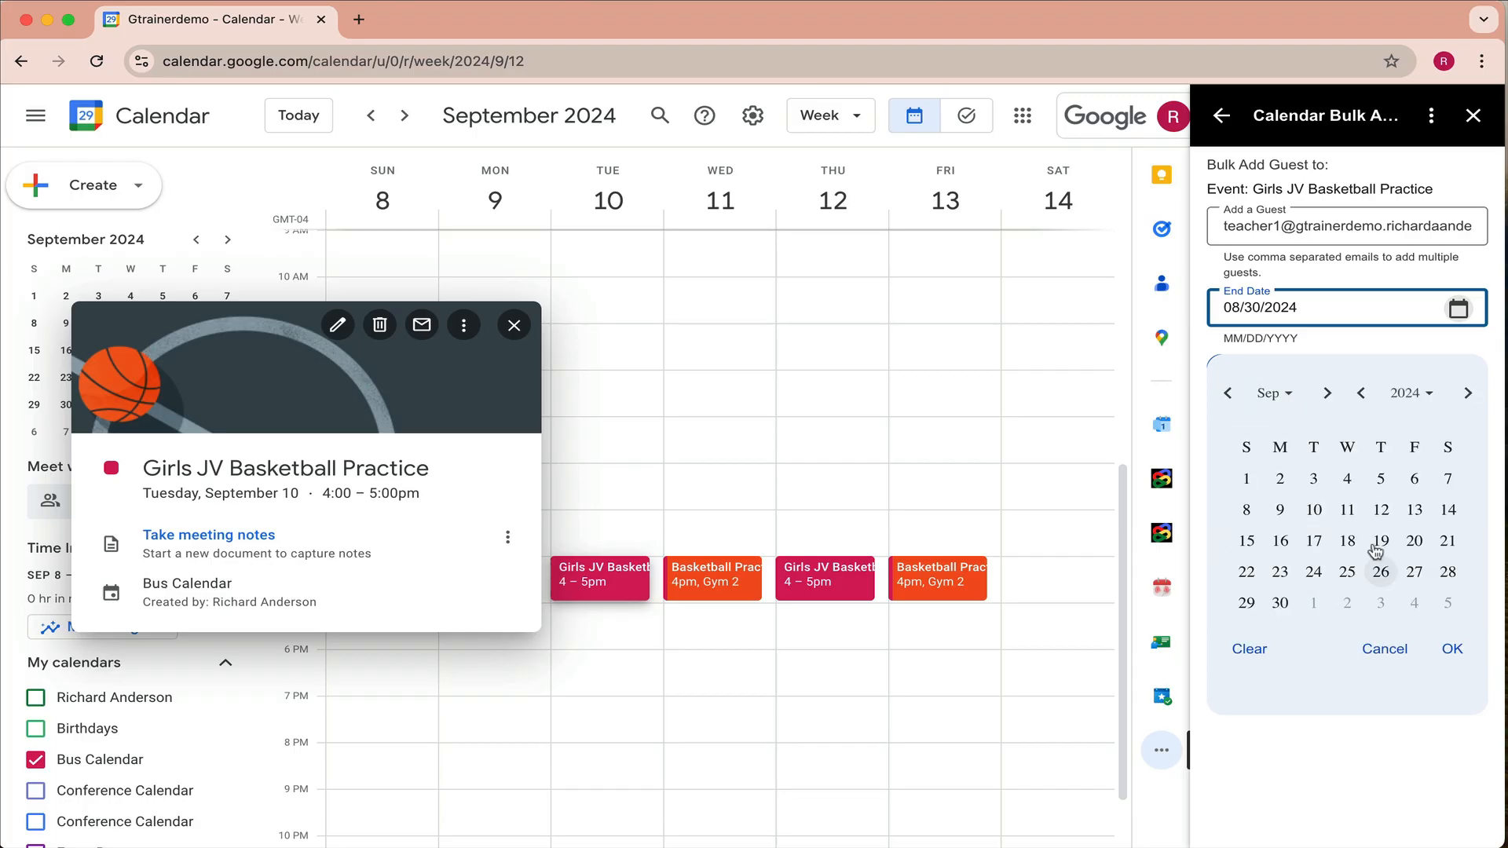
{"action": "left_click", "coordinate": [1414, 509]}
{"action": "left_click", "coordinate": [1452, 649]}
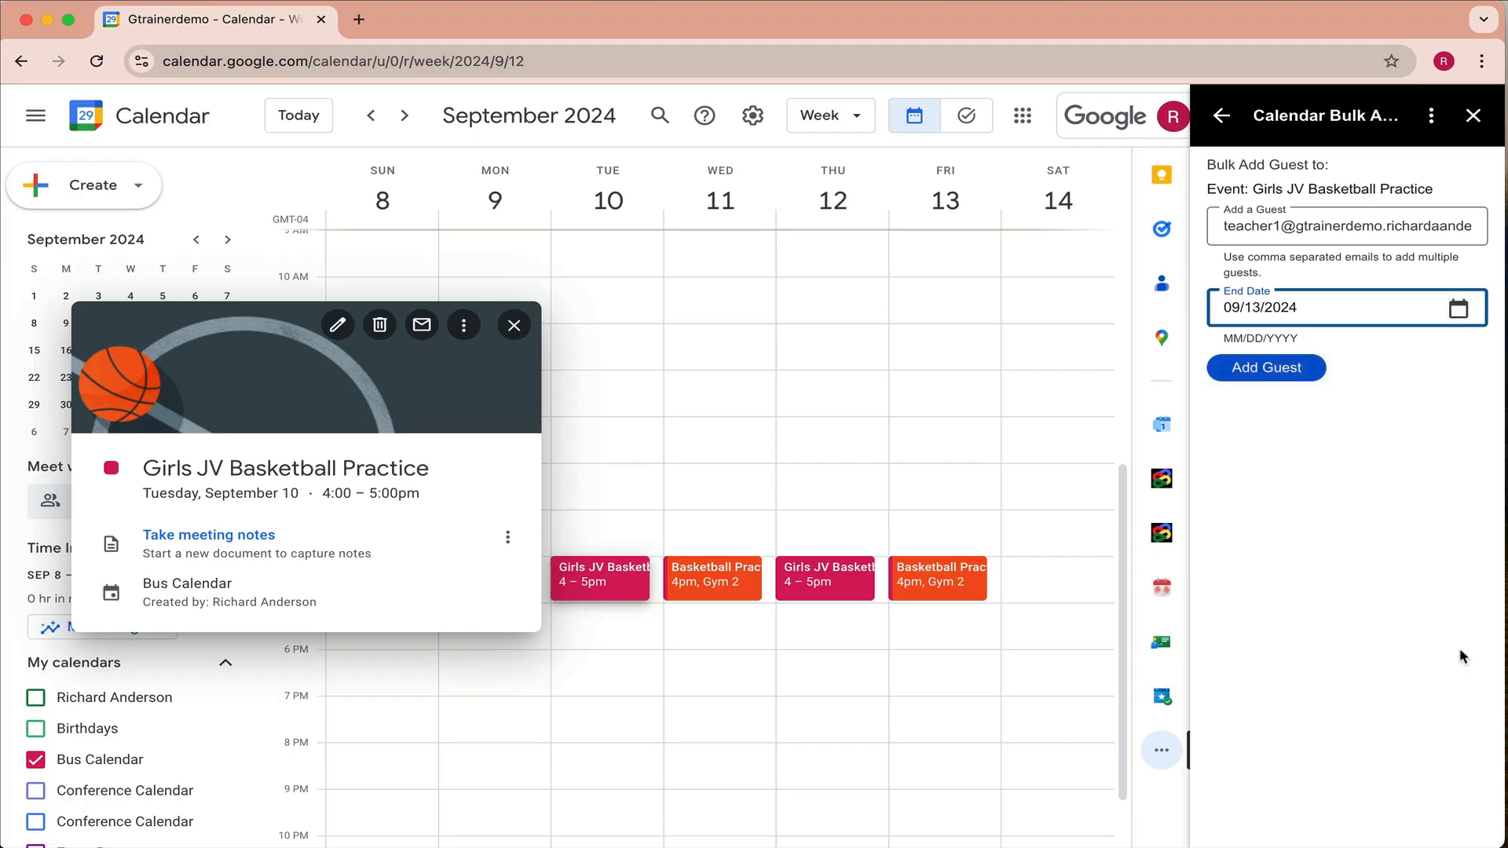
{"action": "left_click", "coordinate": [1282, 377]}
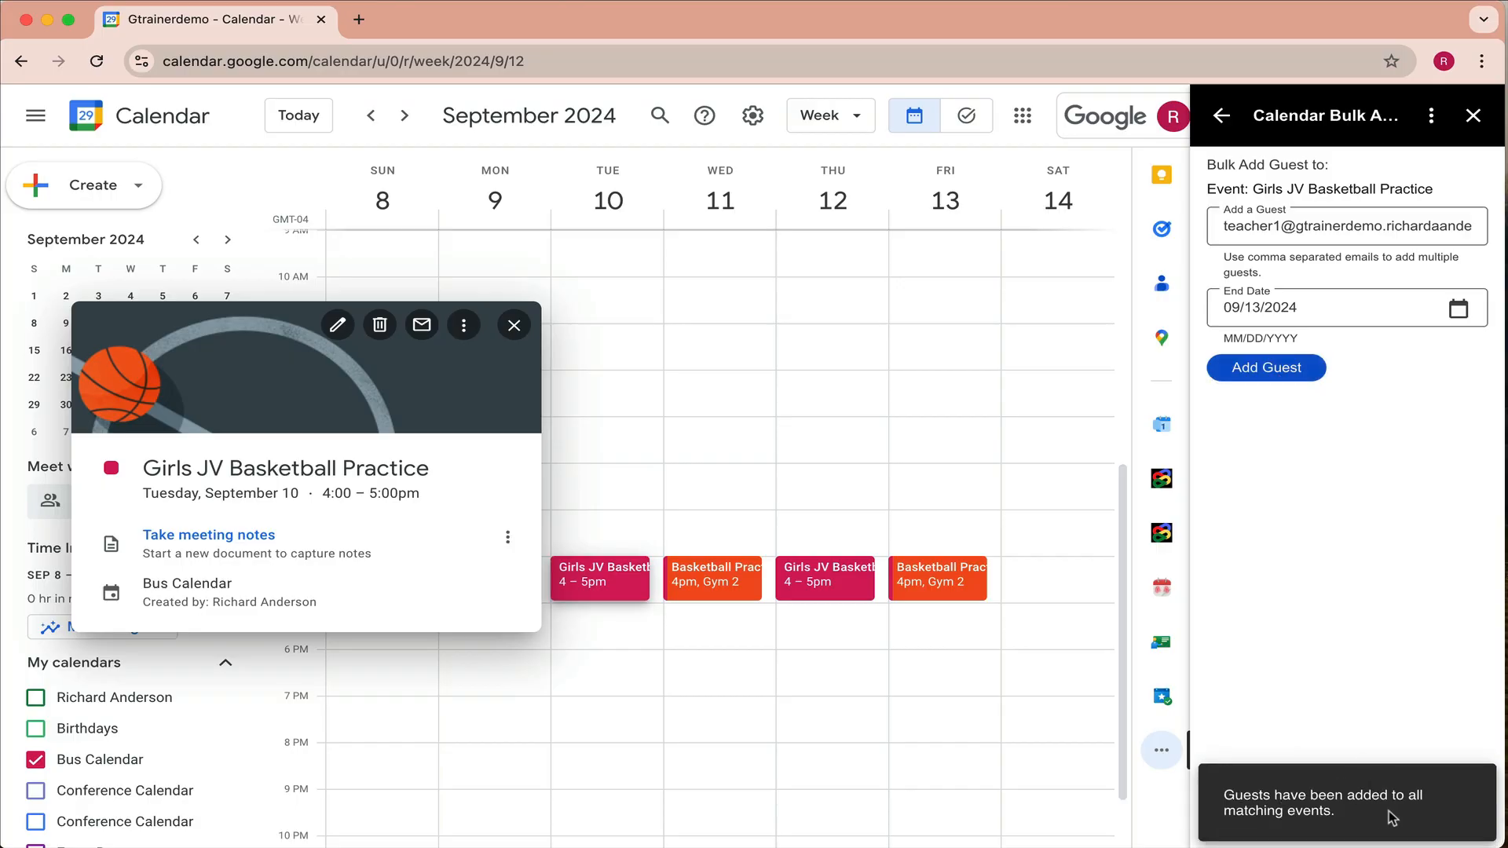
{"action": "left_click", "coordinate": [860, 745]}
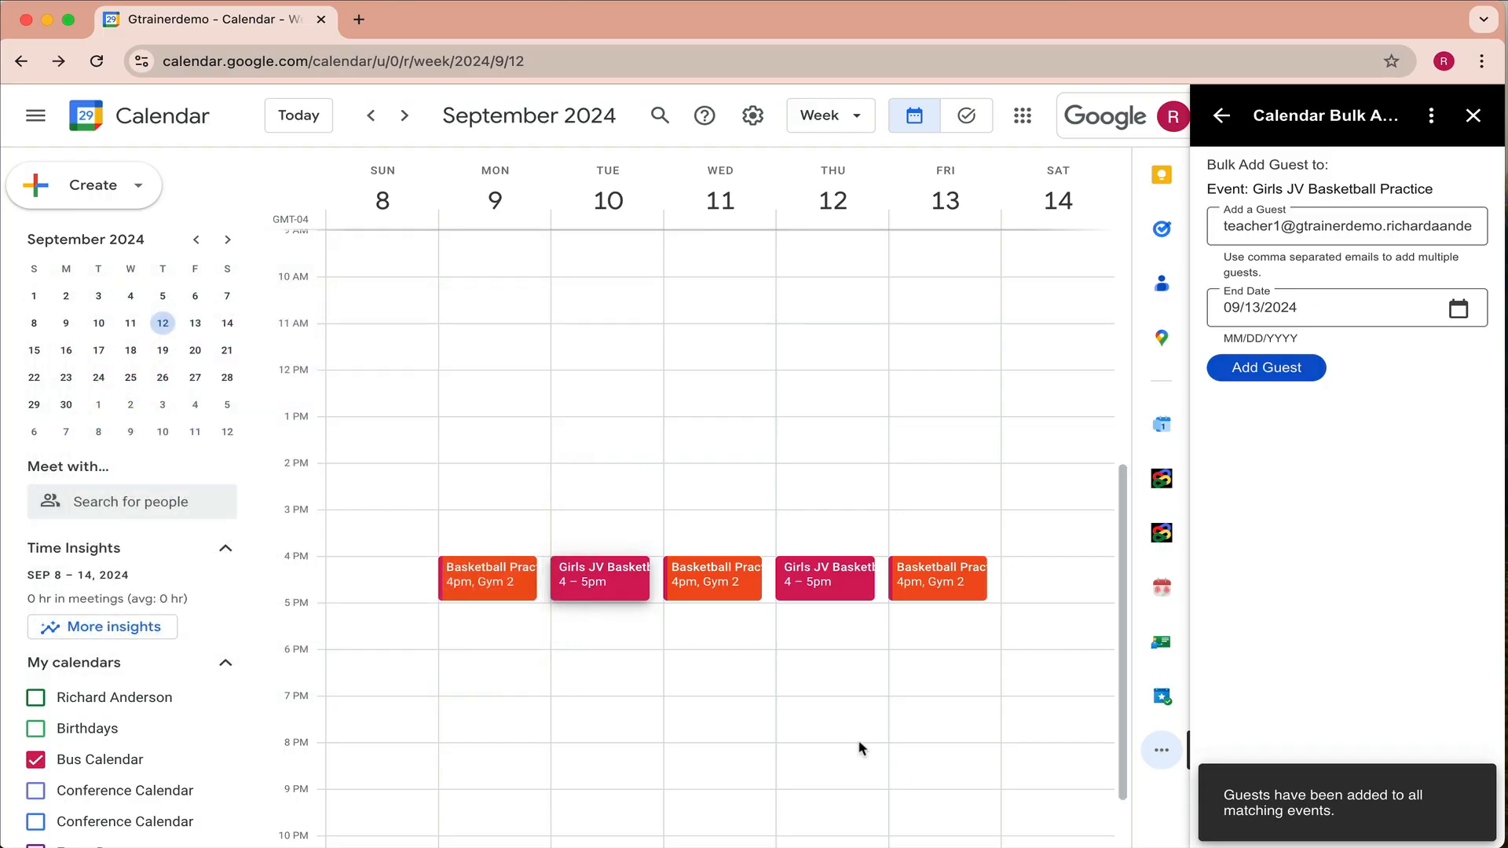
- Check the Tuesday and Thursday Girls JV and Wednesday Basketball Practice details, then open Monday's Basketball Practice
{"action": "left_click", "coordinate": [601, 579]}
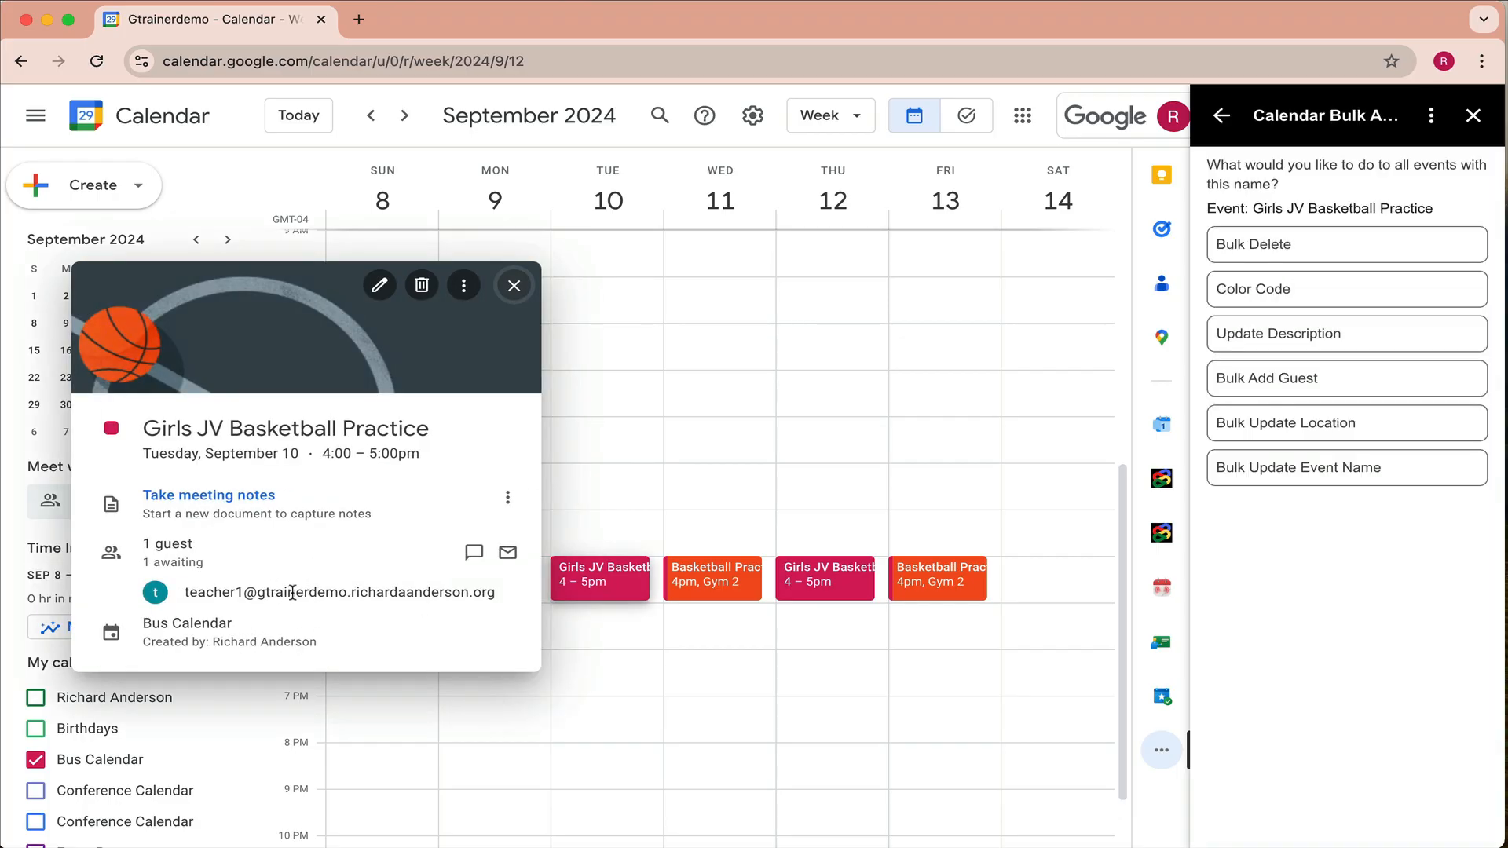
{"action": "left_click", "coordinate": [514, 286]}
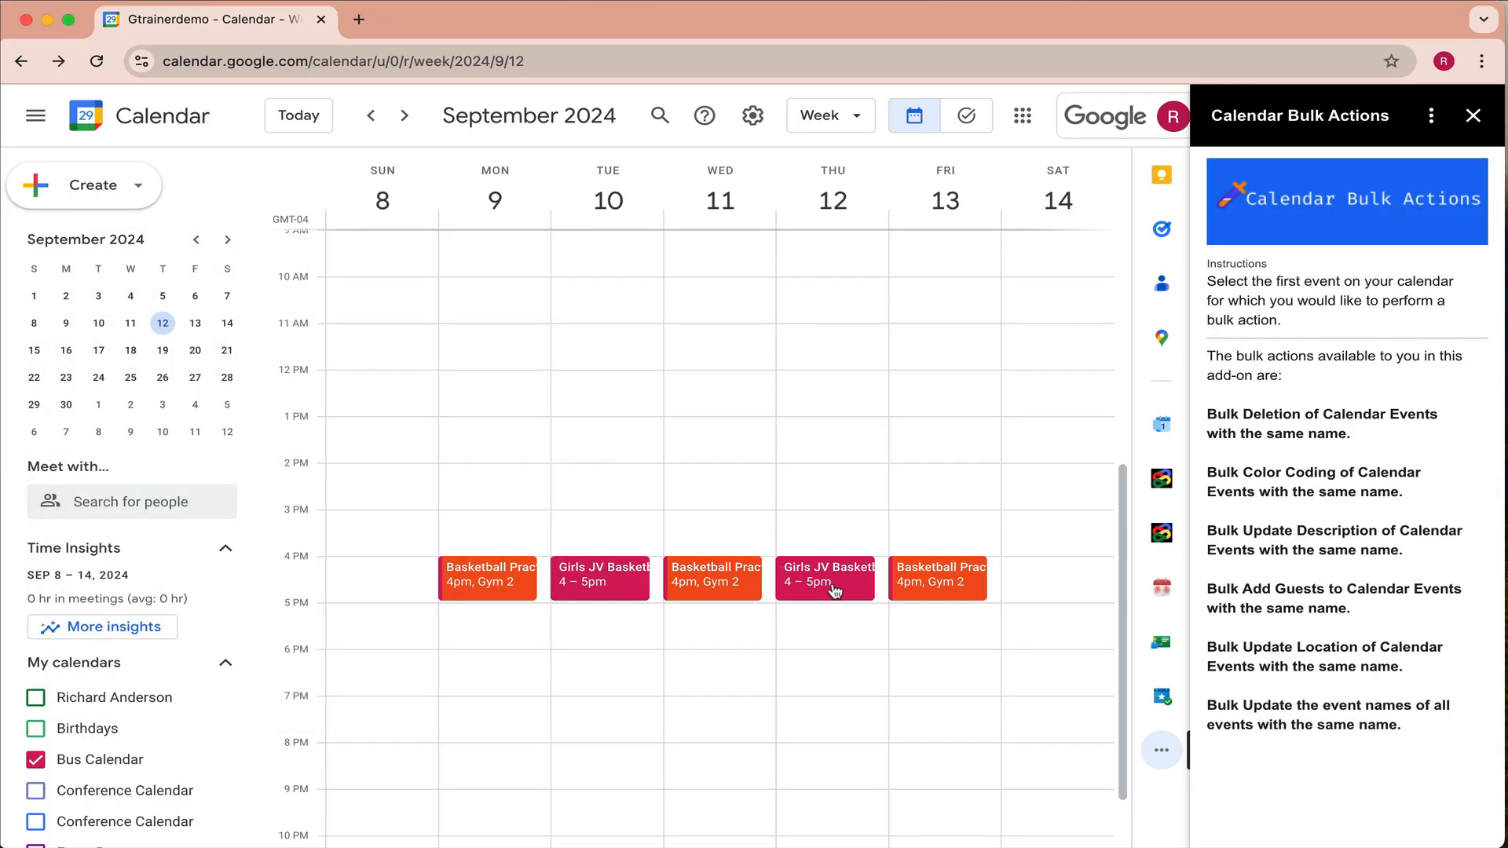
{"action": "left_click", "coordinate": [835, 590]}
{"action": "left_click", "coordinate": [739, 289]}
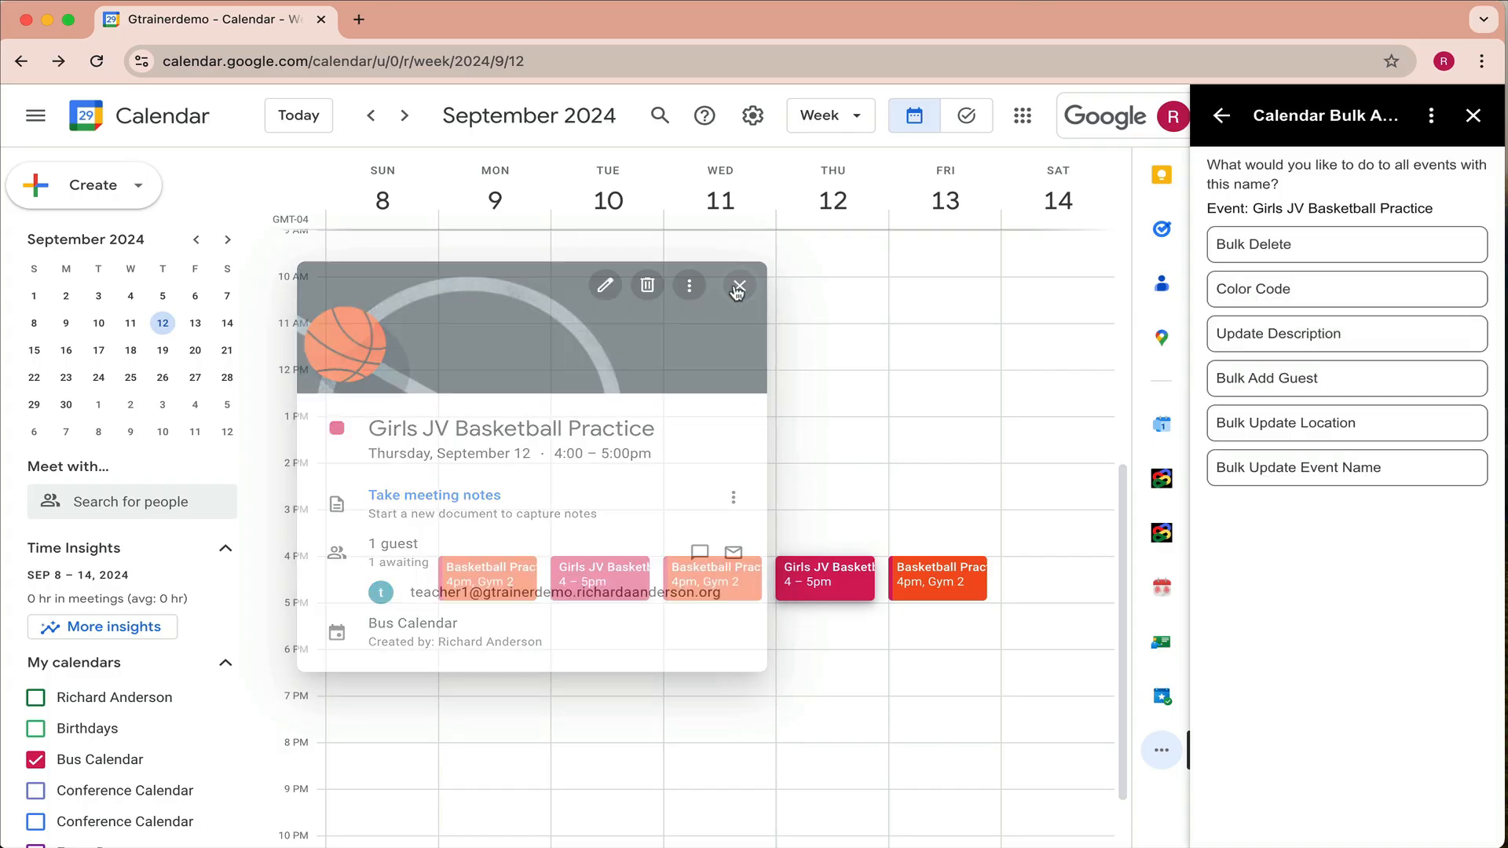
{"action": "left_click", "coordinate": [707, 580]}
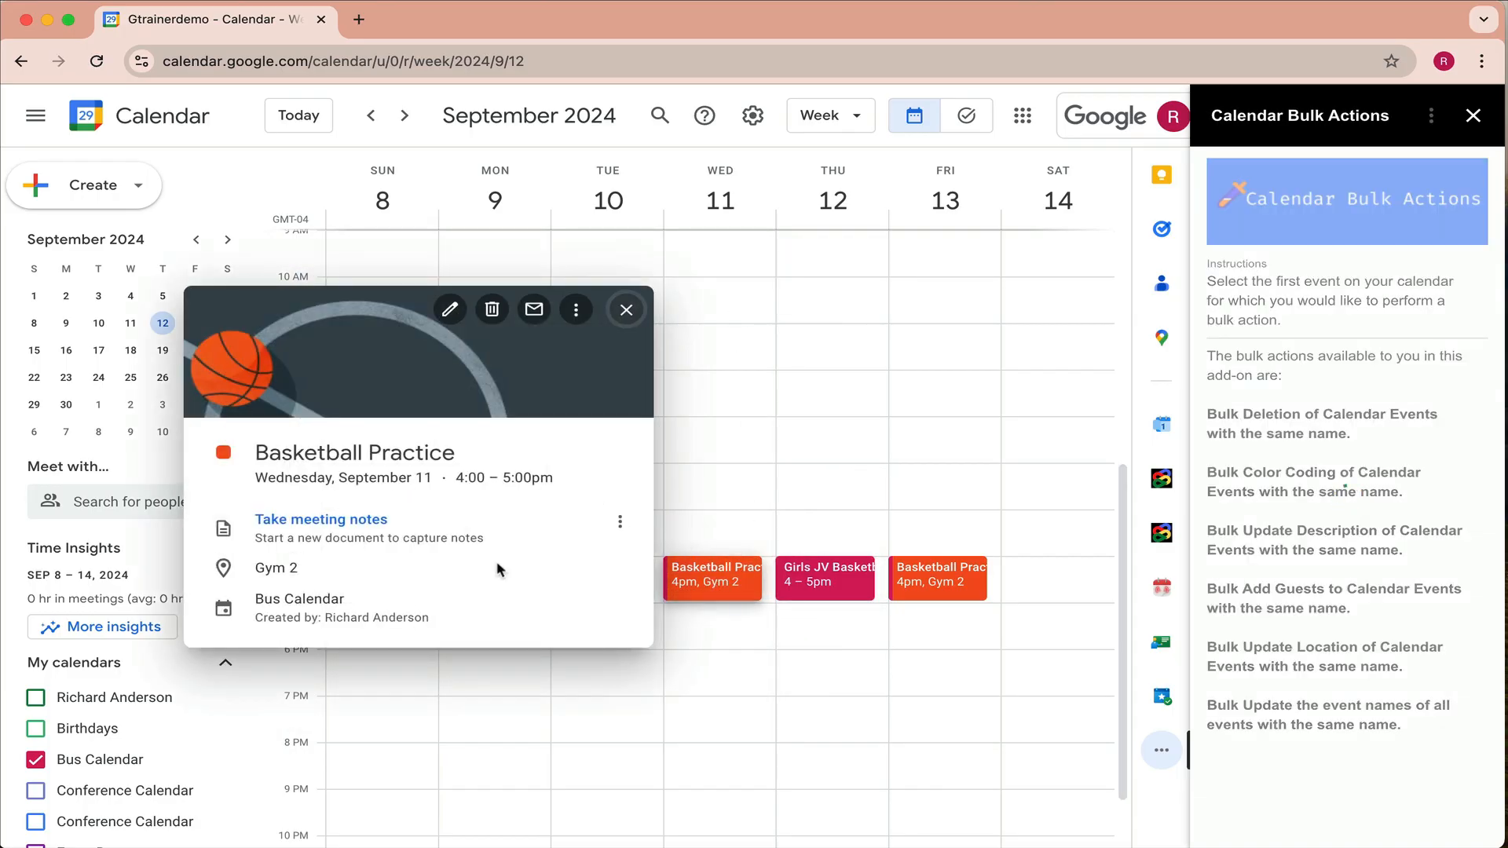
{"action": "left_click", "coordinate": [634, 309]}
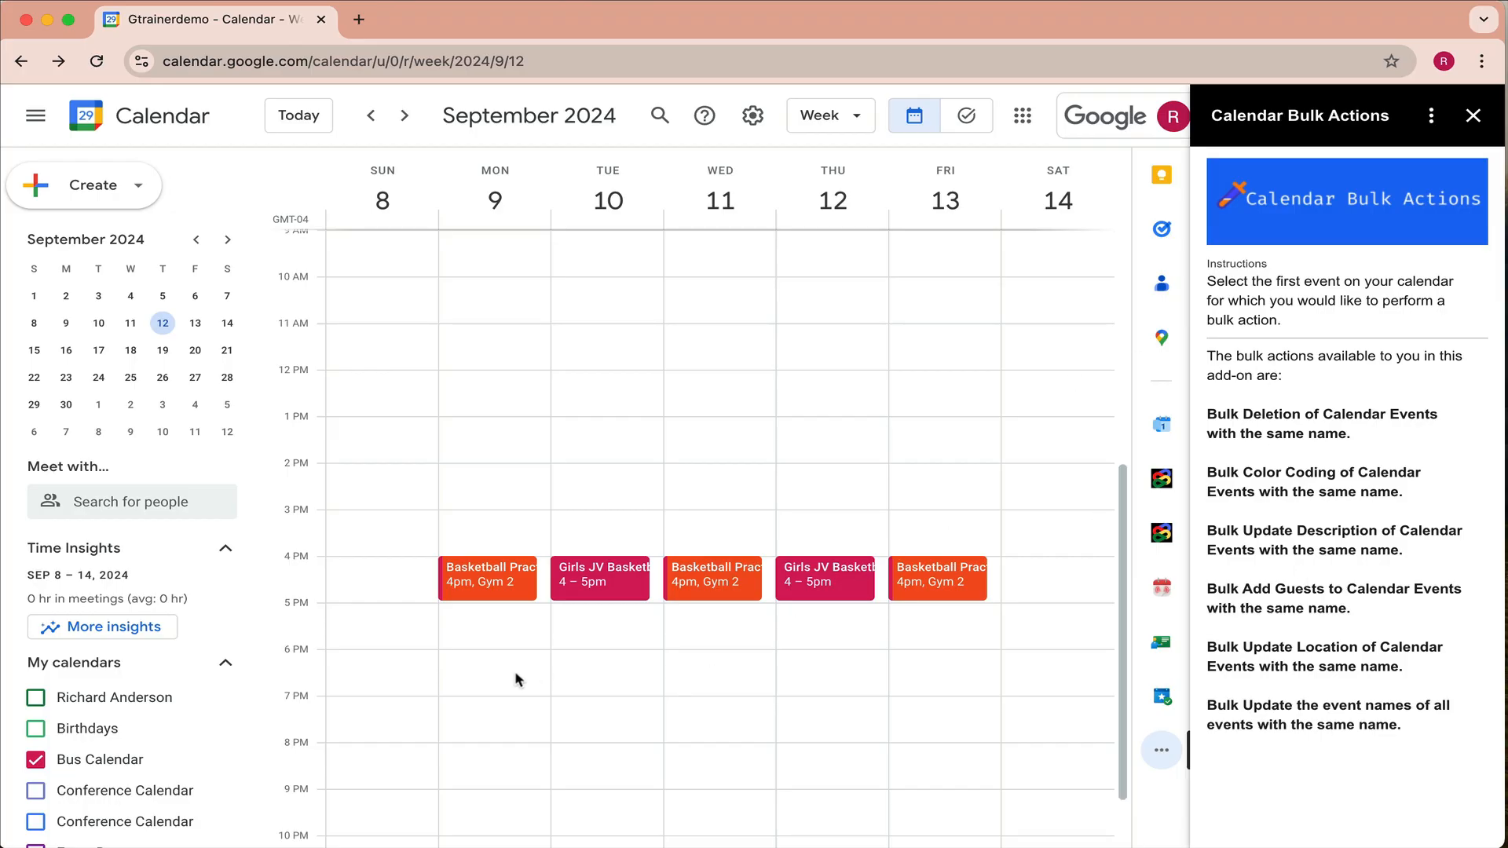
{"action": "left_click", "coordinate": [515, 574]}
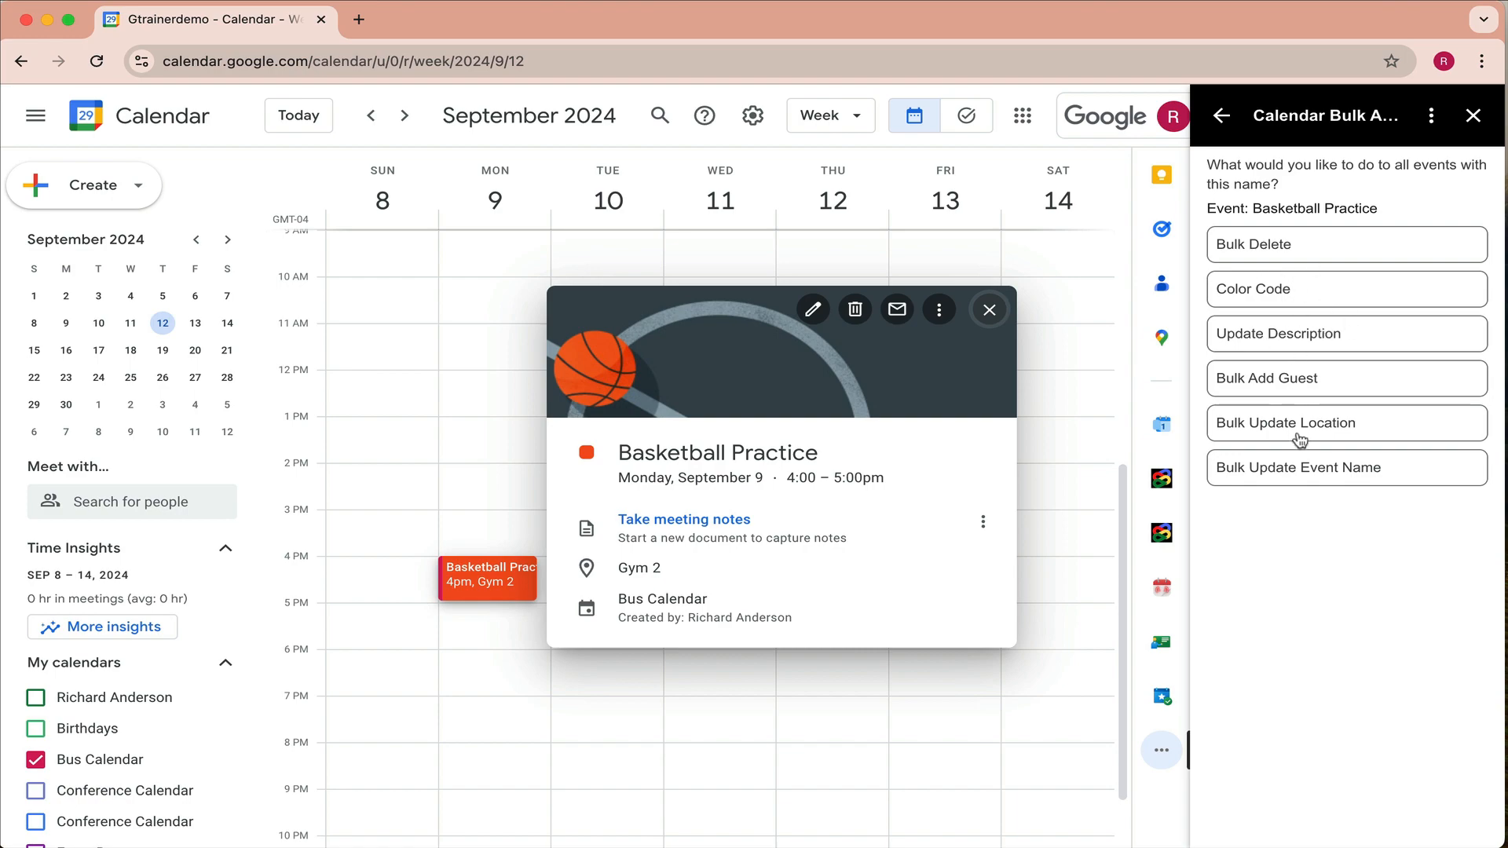
- Open Update Description and type 'Bring tennis shoes and water.' as the description
{"action": "left_click", "coordinate": [1288, 342]}
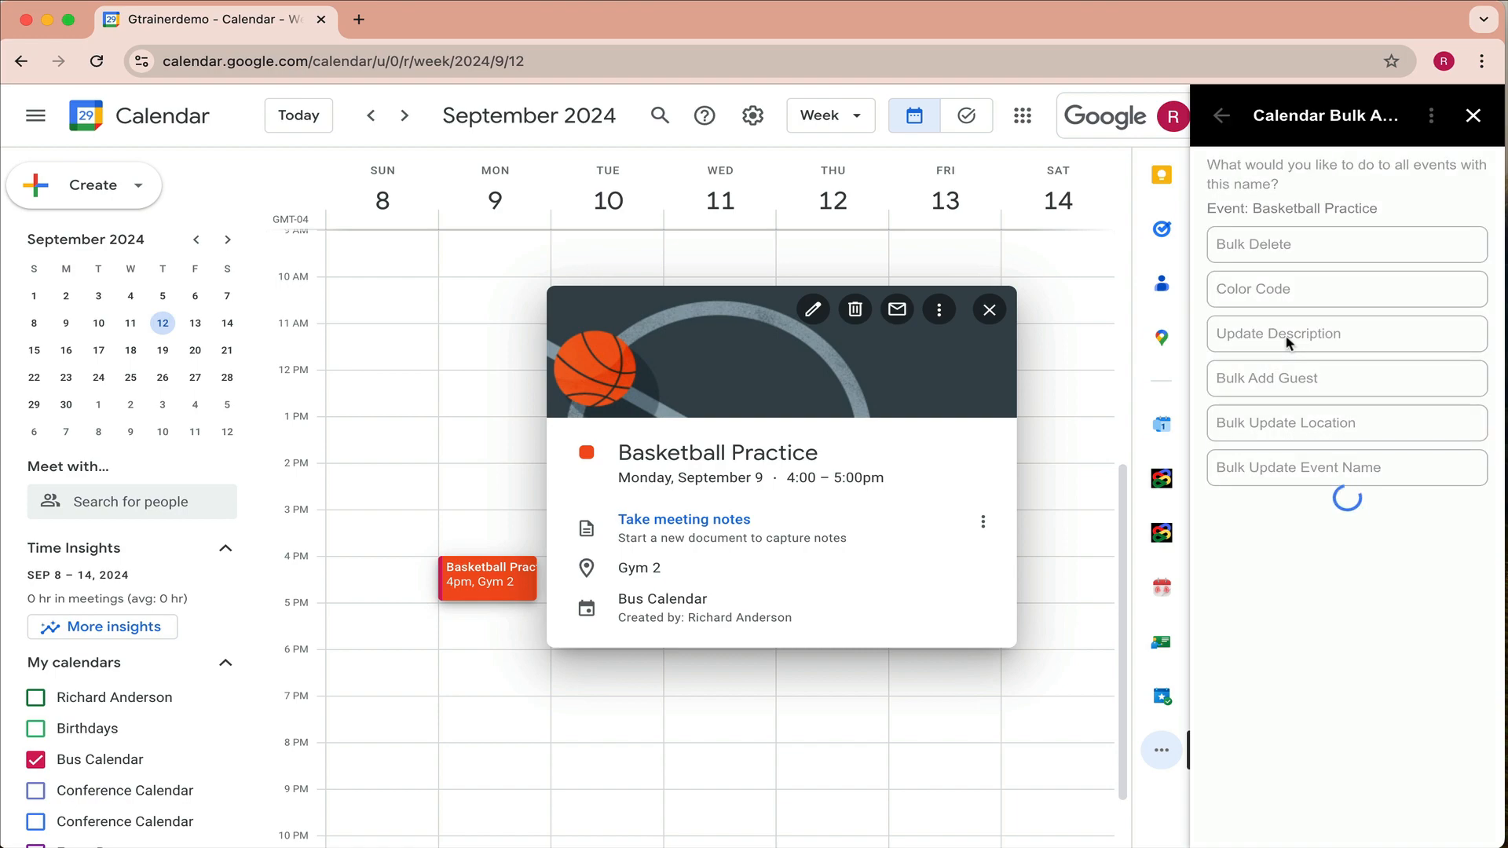
{"action": "left_click", "coordinate": [1341, 226]}
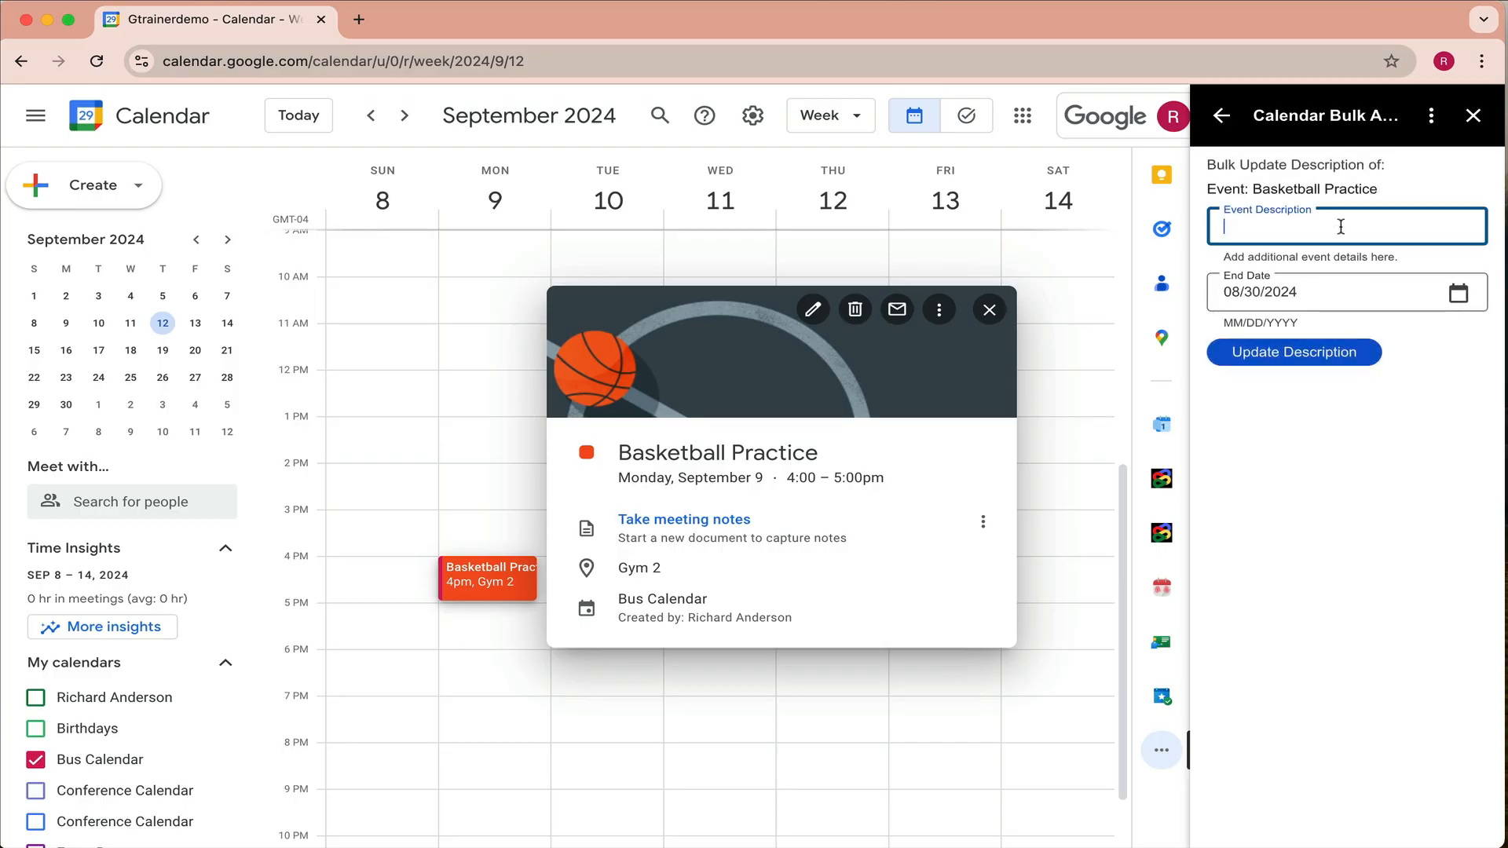
{"action": "type", "text": "Brti"}
{"action": "type", "text": "g ten"}
{"action": "type", "text": "nish"}
{"action": "key", "text": "BackSpace"}
{"action": "type", "text": "shoes"}
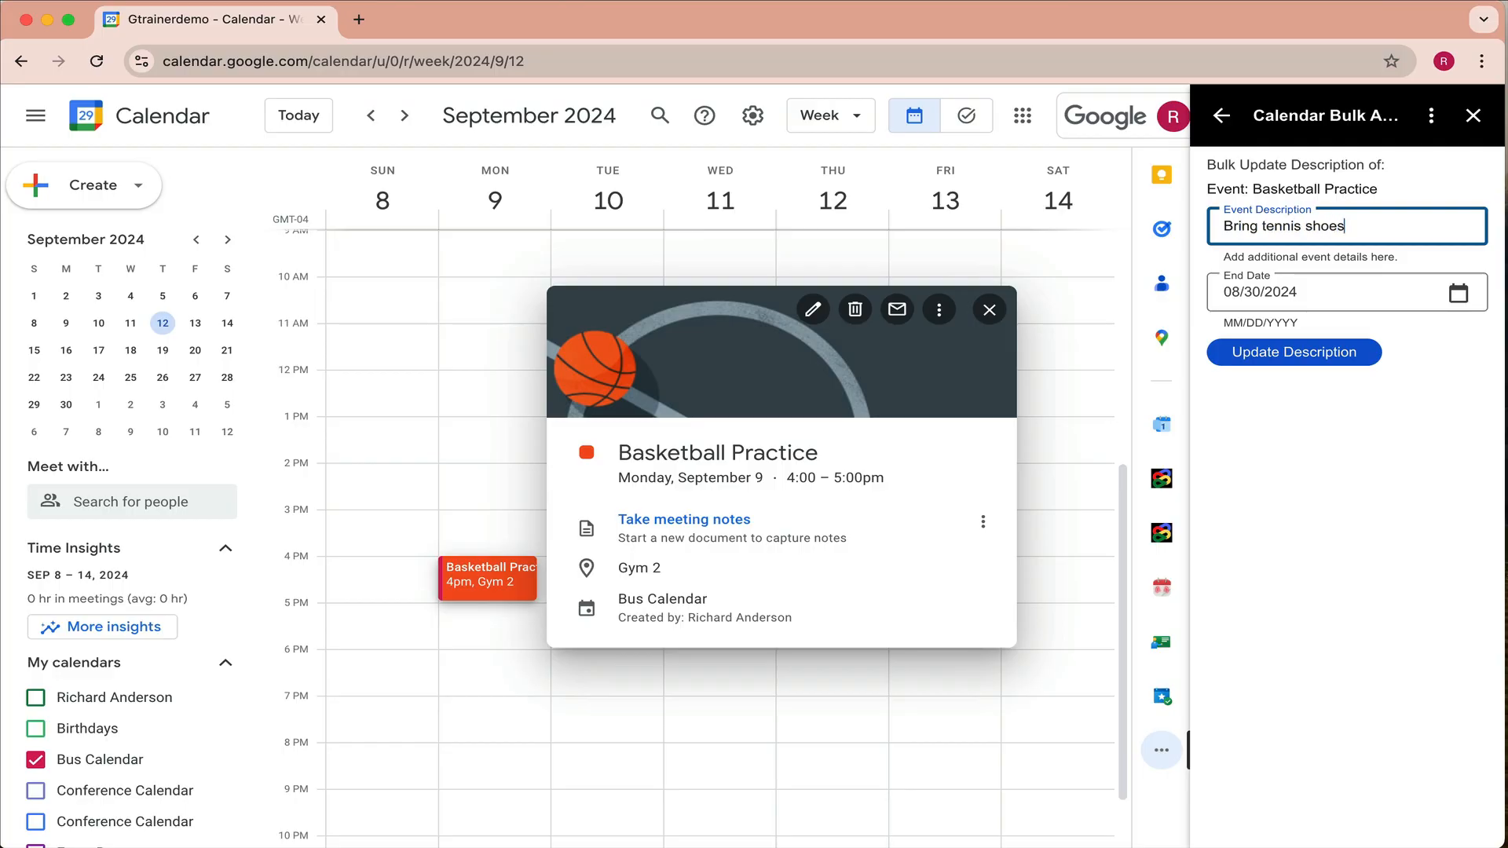
{"action": "type", "text": " and water."}
- Set end date 09/13/2024 and apply the description to all Basketball Practice events
{"action": "left_click", "coordinate": [1458, 293]}
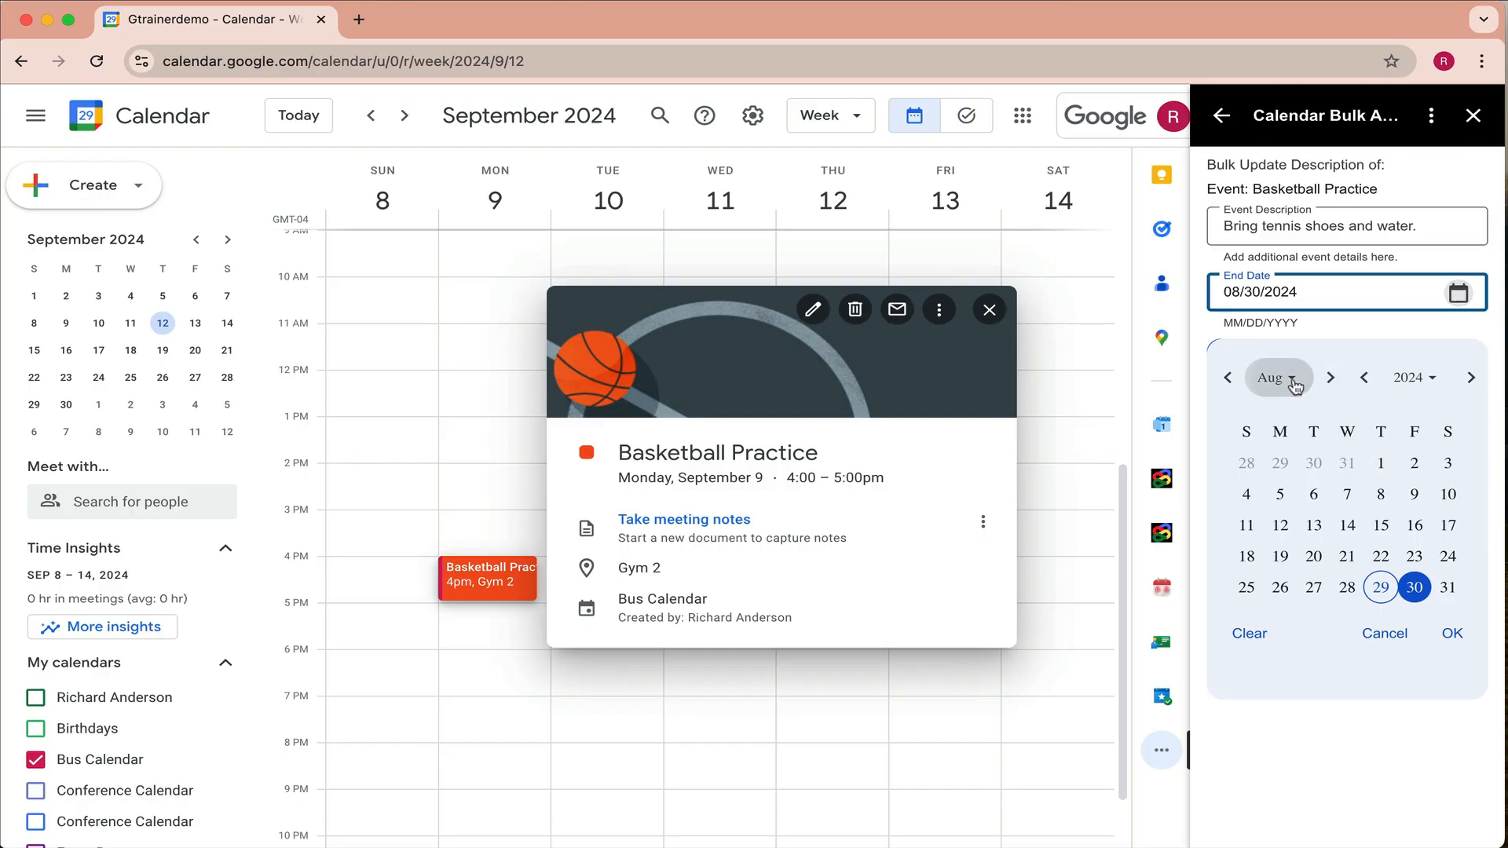
{"action": "left_click", "coordinate": [1274, 378]}
{"action": "left_click", "coordinate": [1310, 585]}
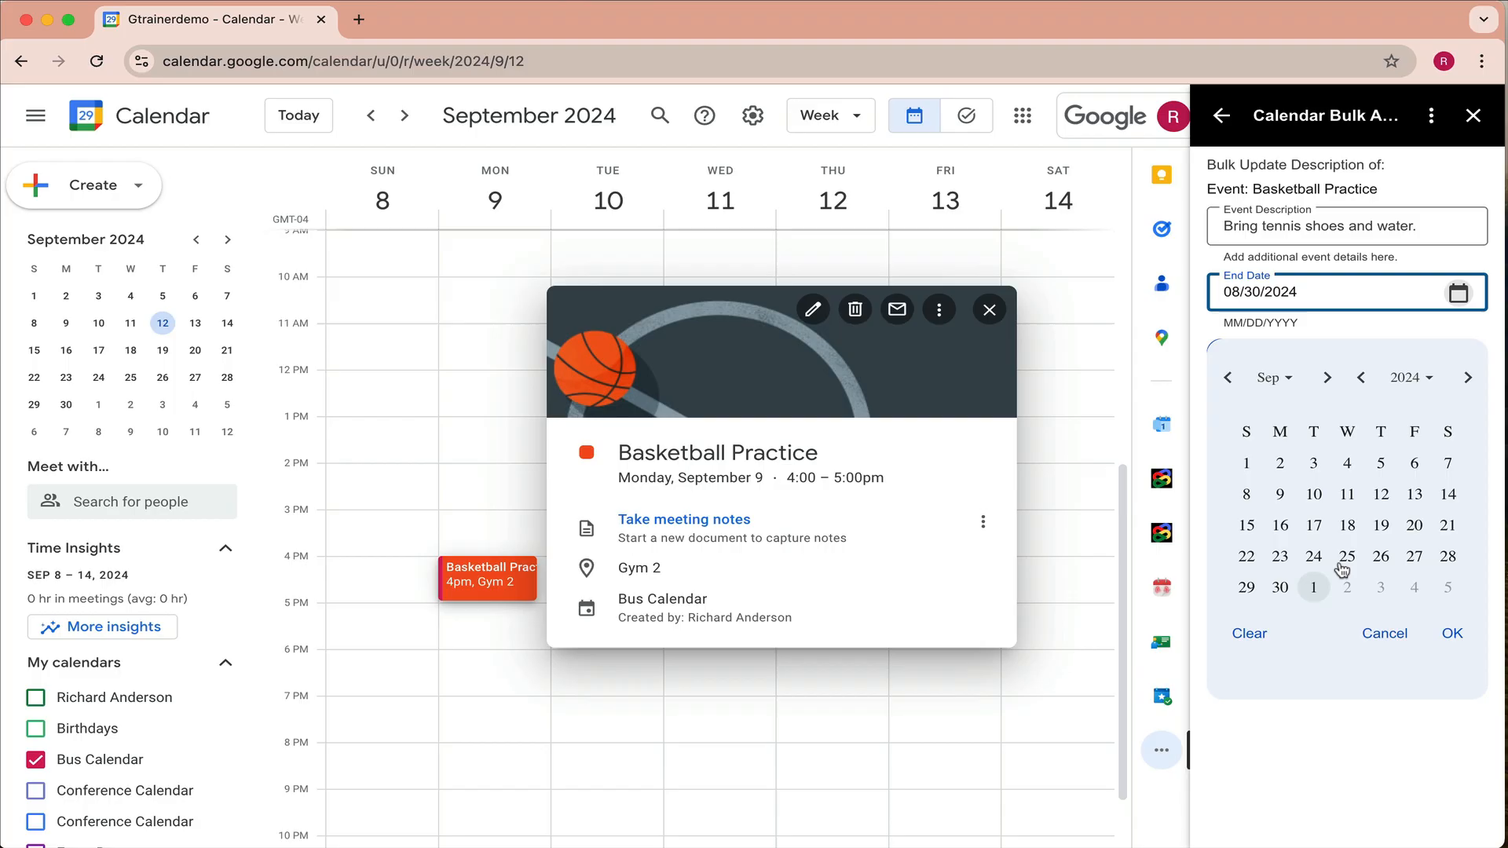
{"action": "left_click", "coordinate": [1415, 494]}
{"action": "left_click", "coordinate": [1451, 634]}
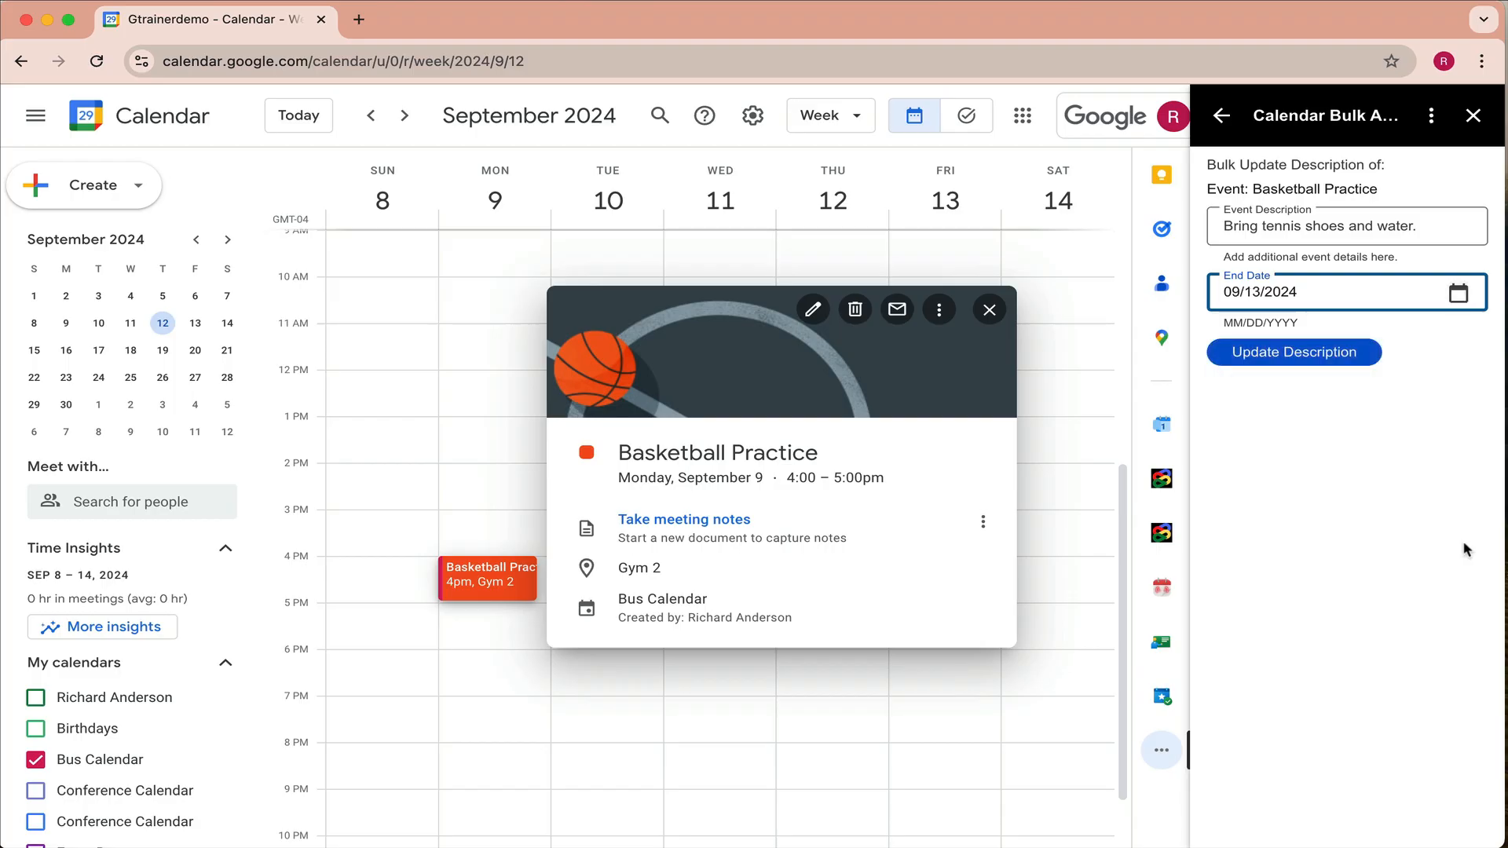
{"action": "left_click", "coordinate": [1318, 355]}
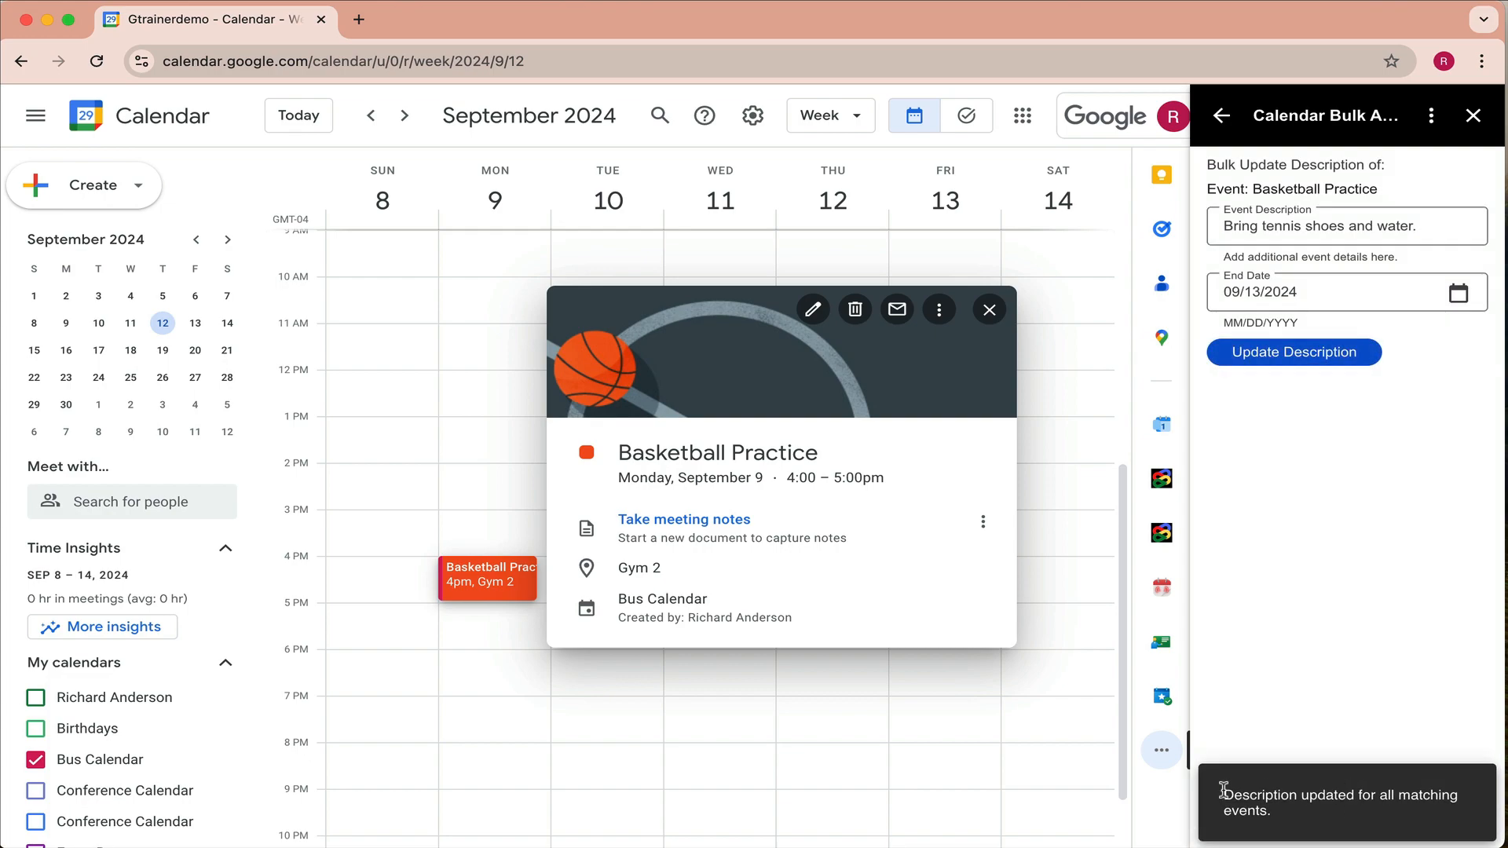
- Confirm Monday's and Wednesday's Basketball Practice events show 'Bring tennis shoes and water.'
{"action": "left_click", "coordinate": [917, 748]}
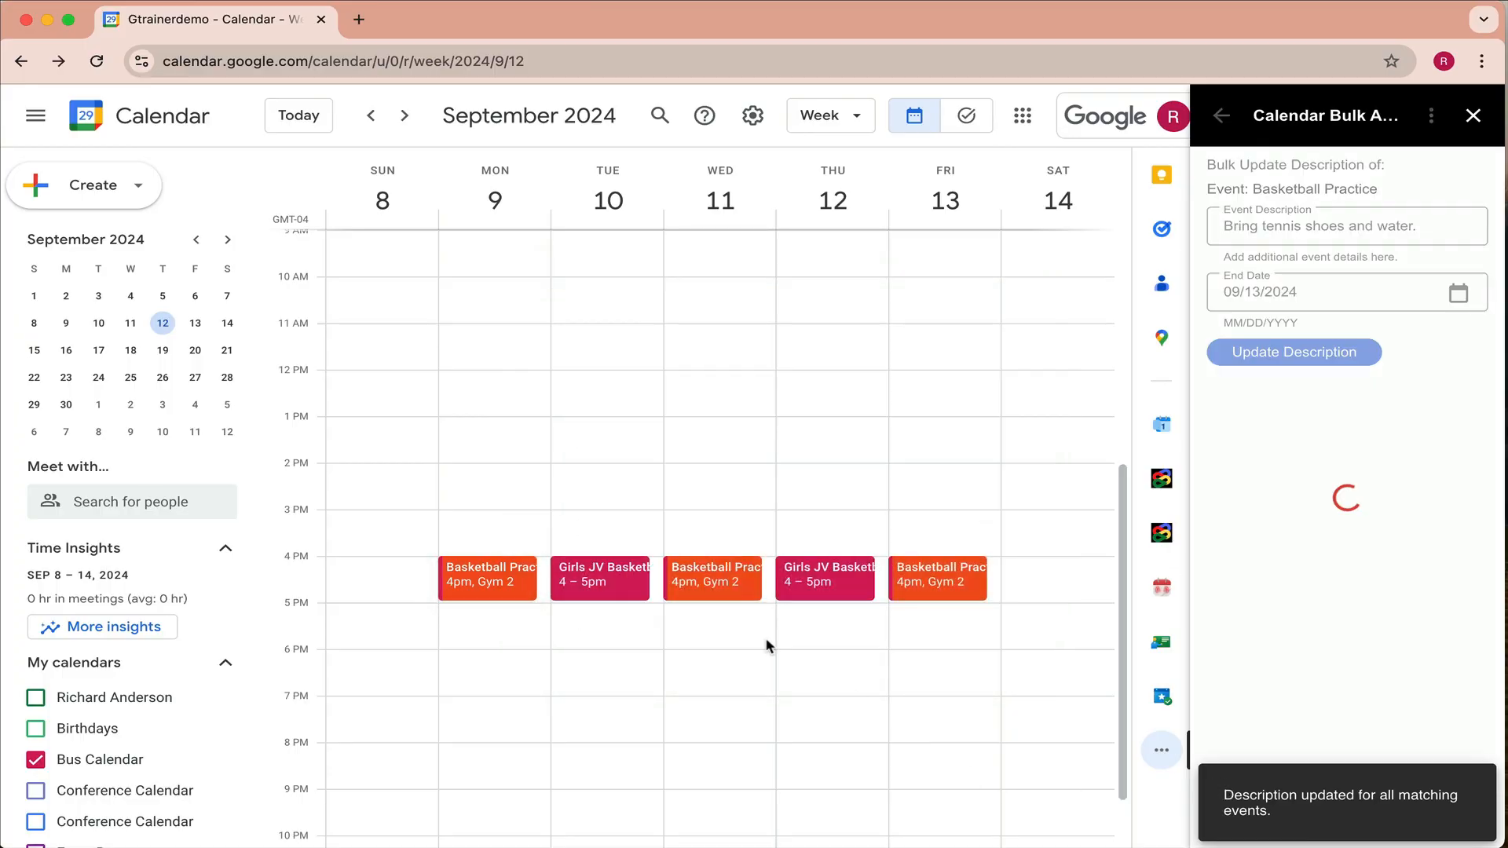
{"action": "left_click", "coordinate": [499, 579]}
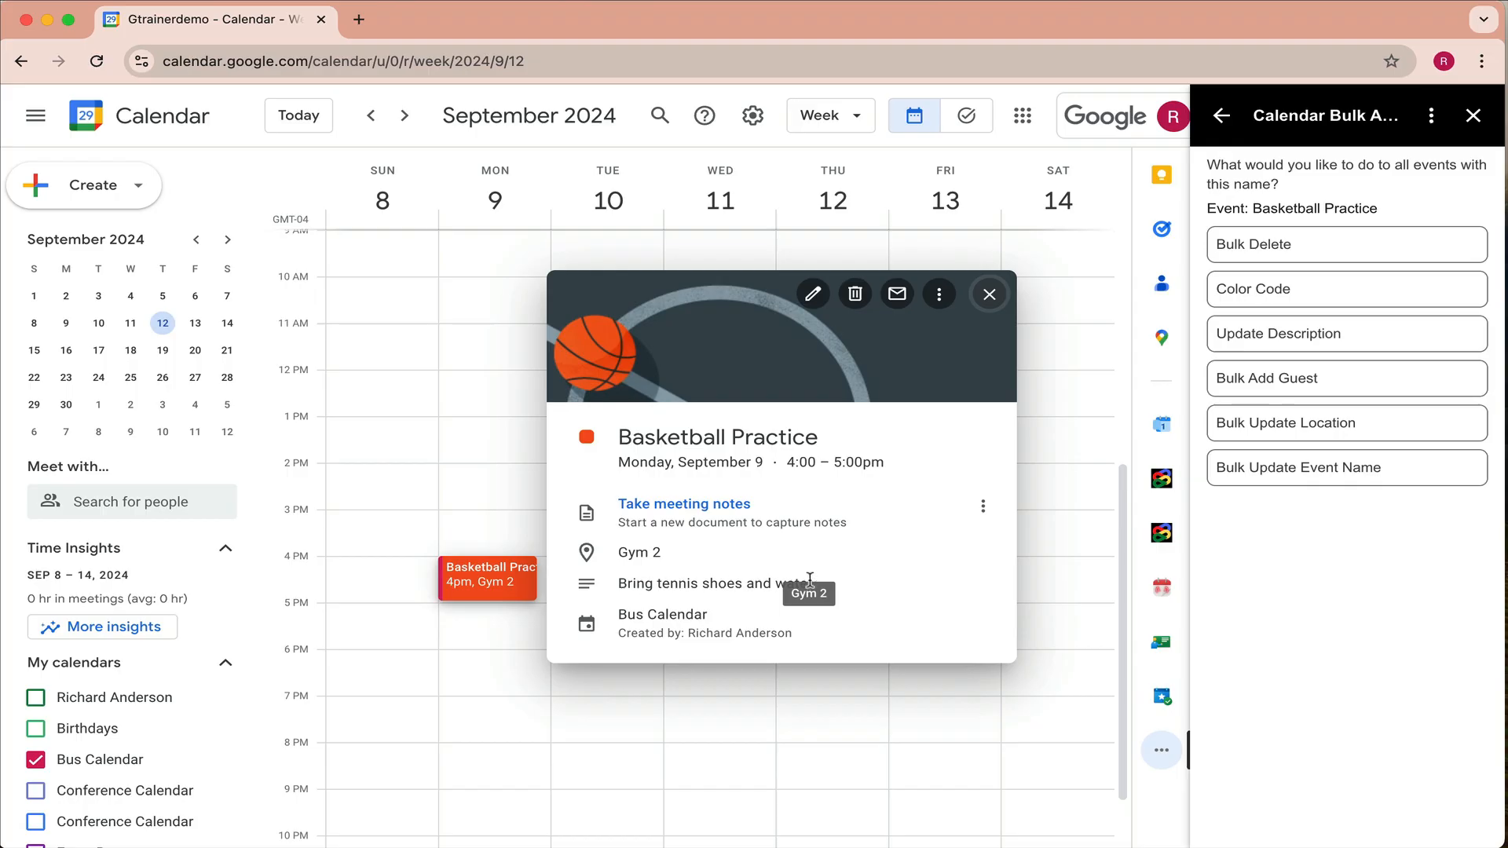
{"action": "left_click", "coordinate": [710, 702]}
{"action": "left_click", "coordinate": [709, 579]}
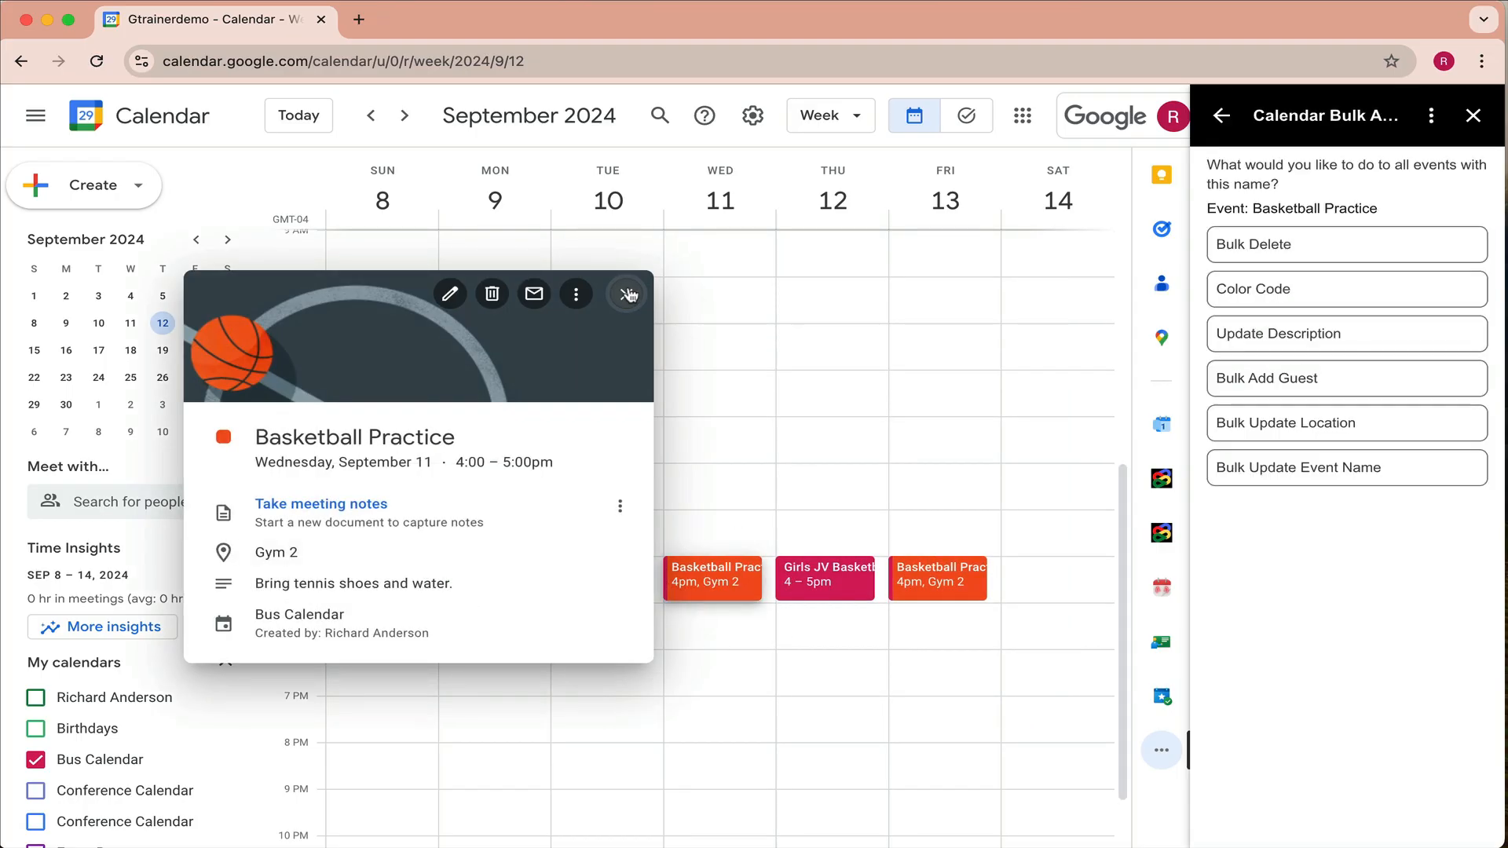
{"action": "left_click", "coordinate": [777, 545]}
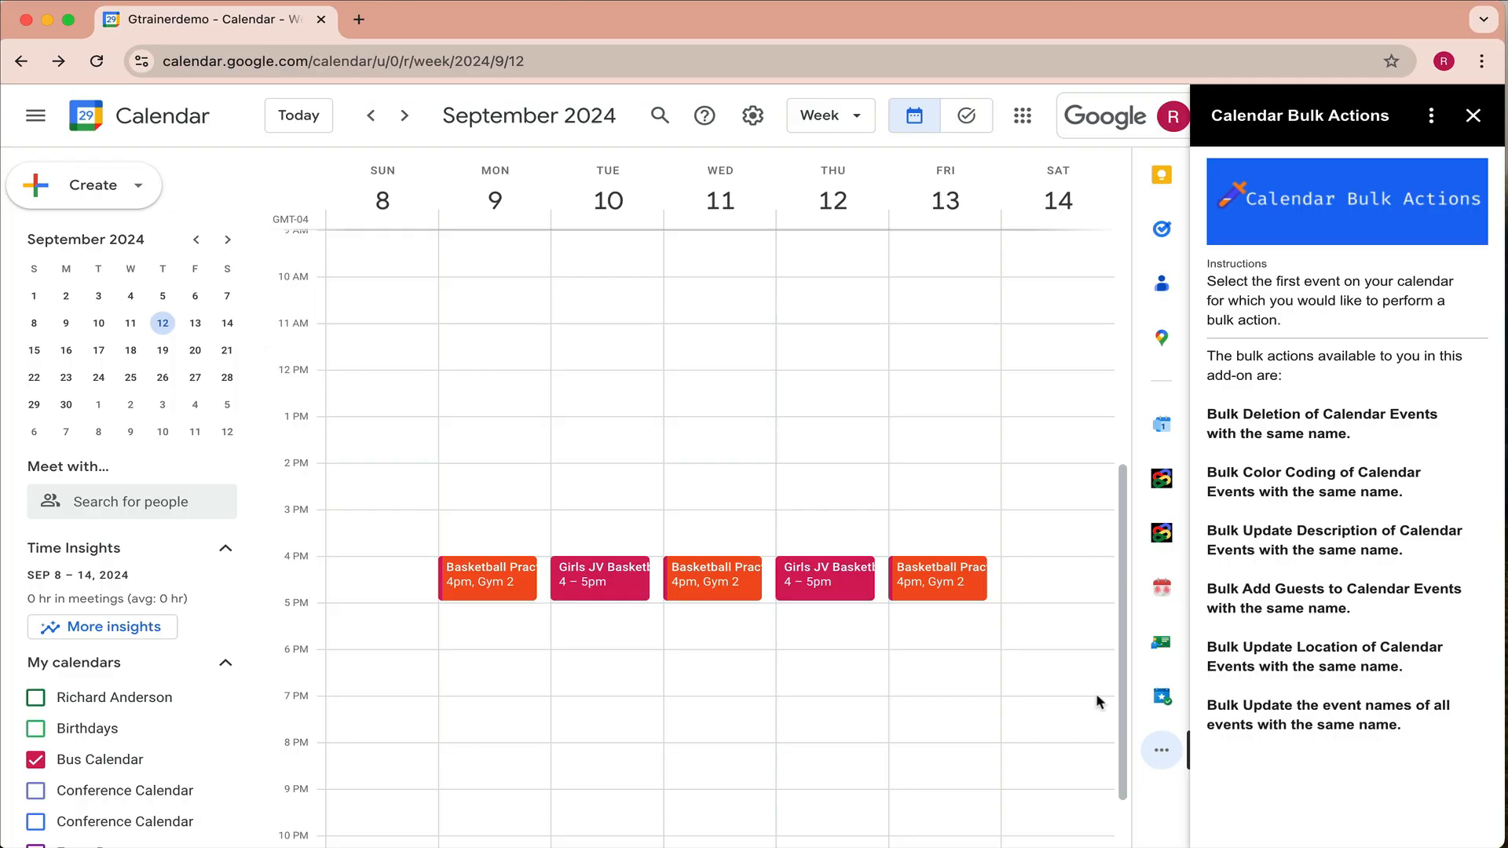